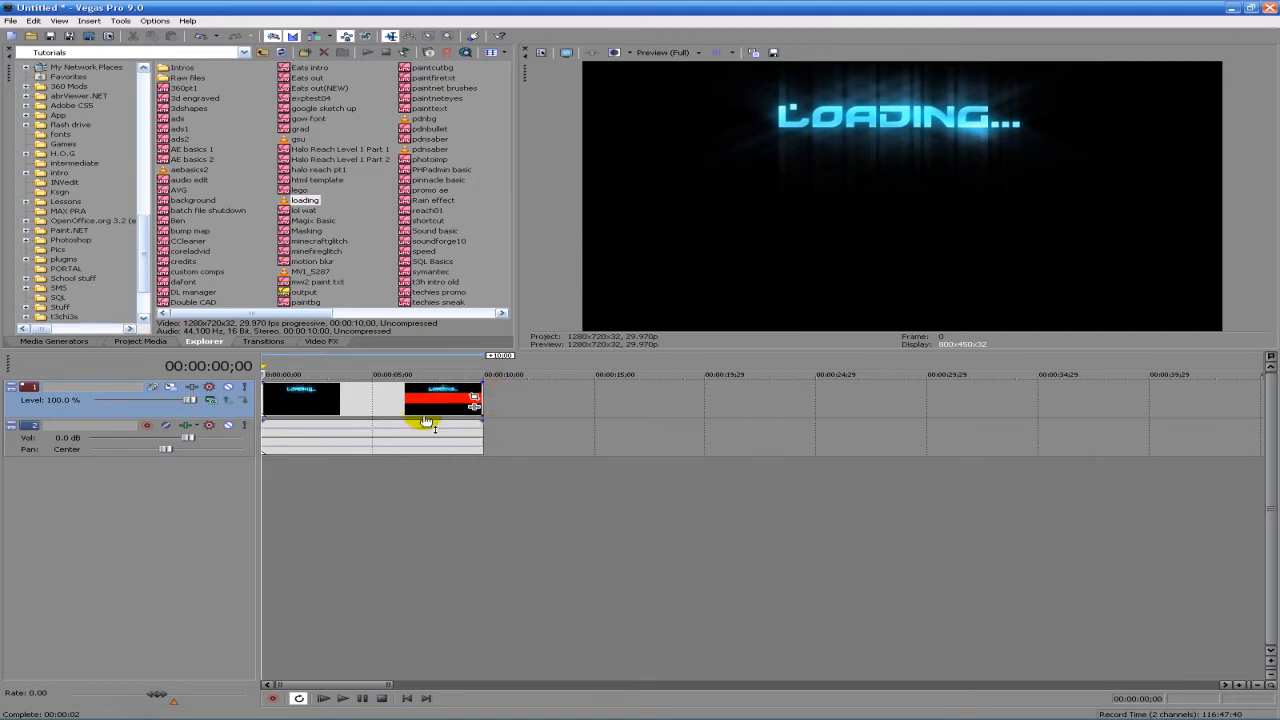
- Play back the finished loading clip on the timeline to preview its animation
scroll(420, 412, up, 3)
scroll(412, 405, down, 5)
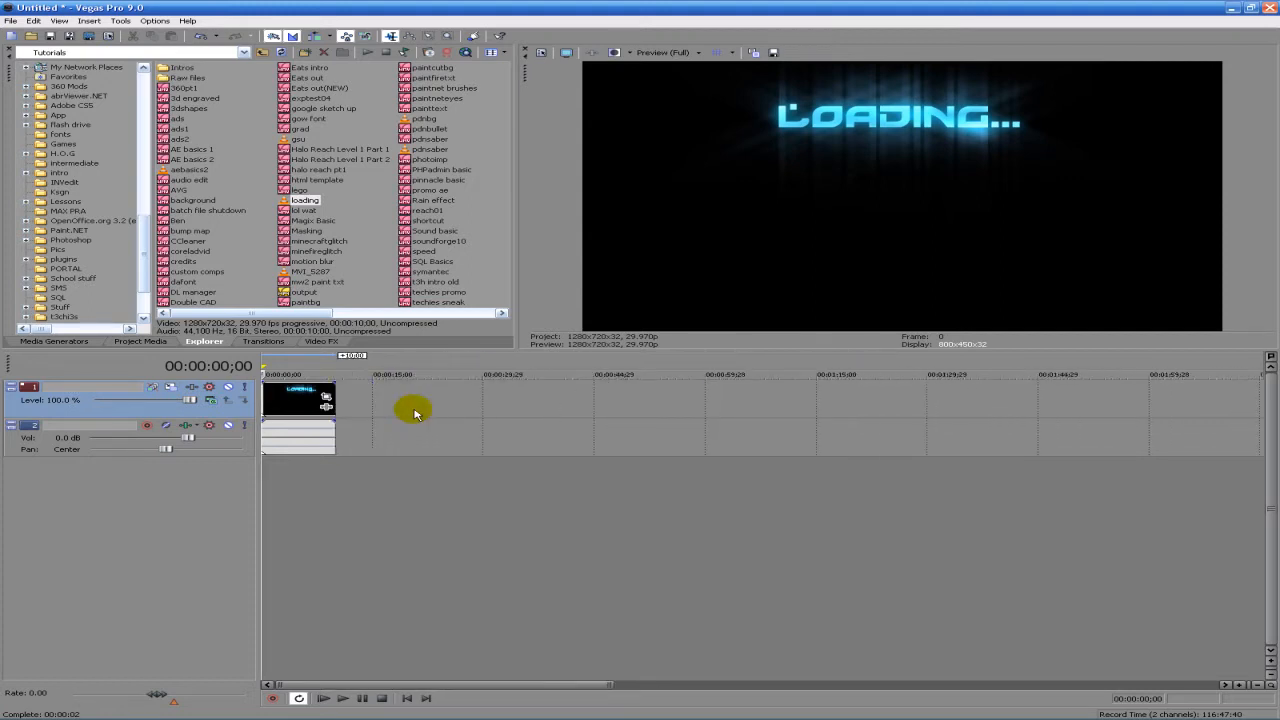
scroll(414, 410, up, 5)
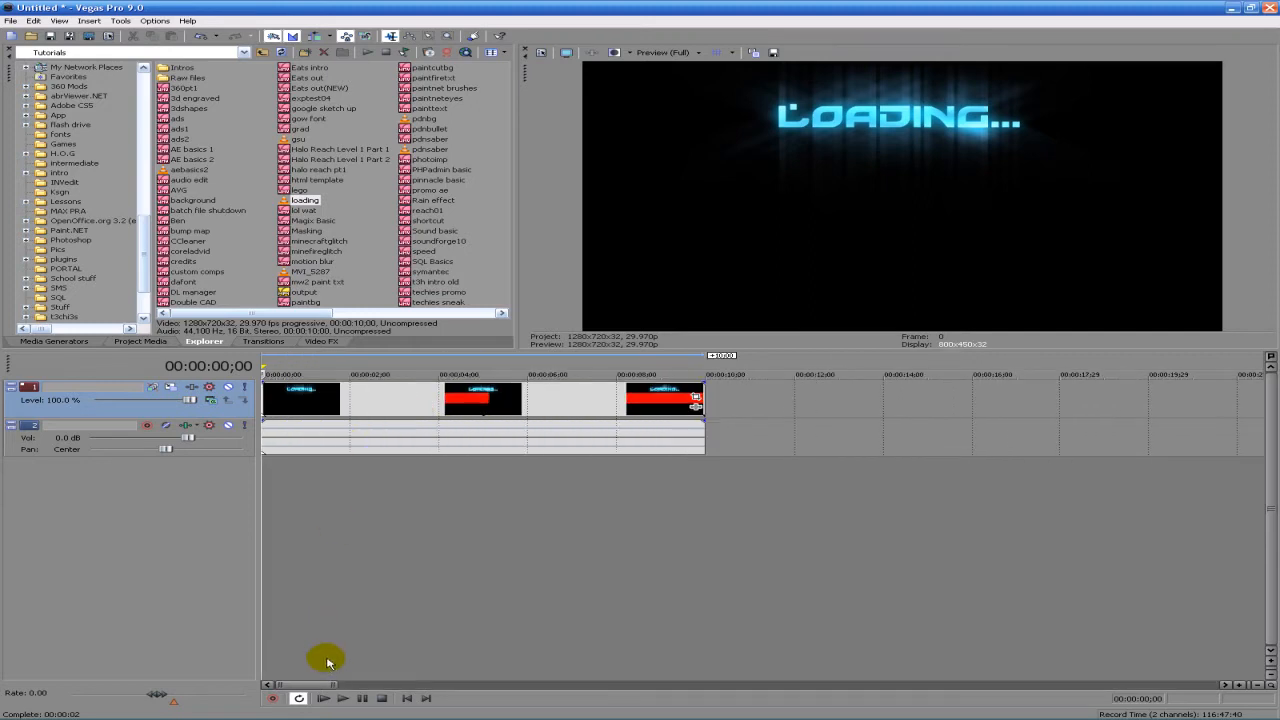
mouse_move(322, 714)
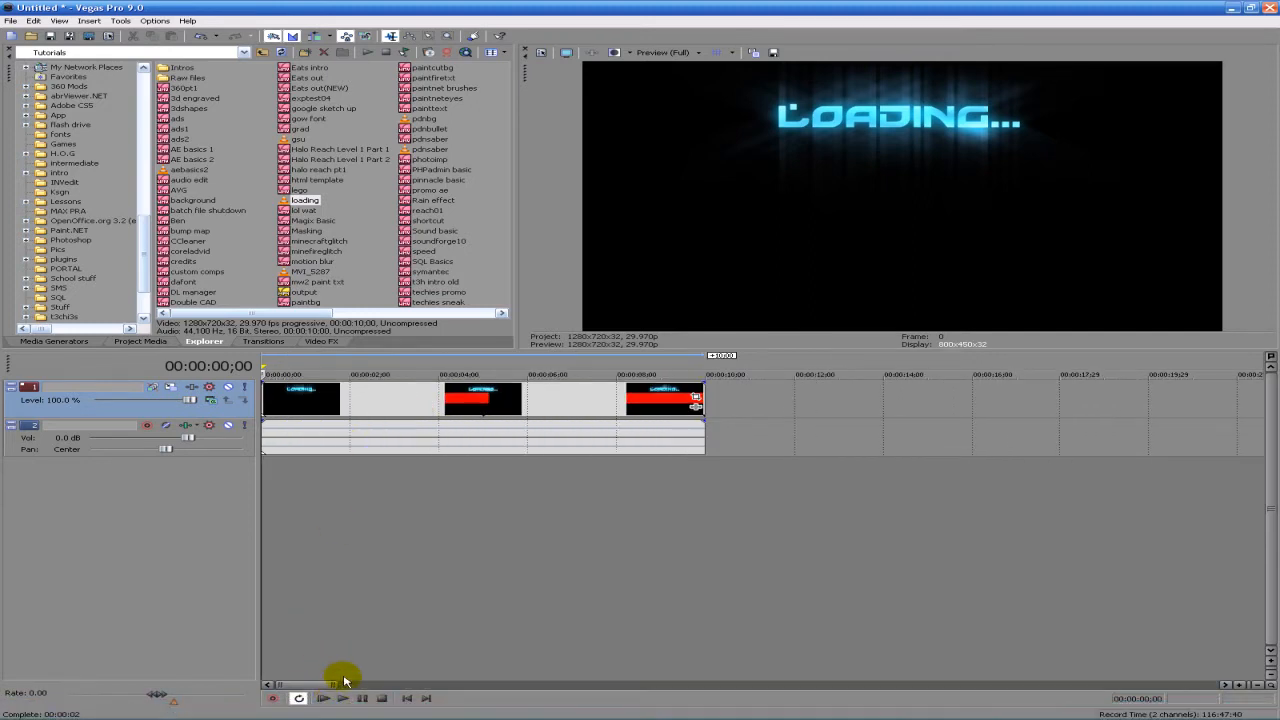
click(343, 698)
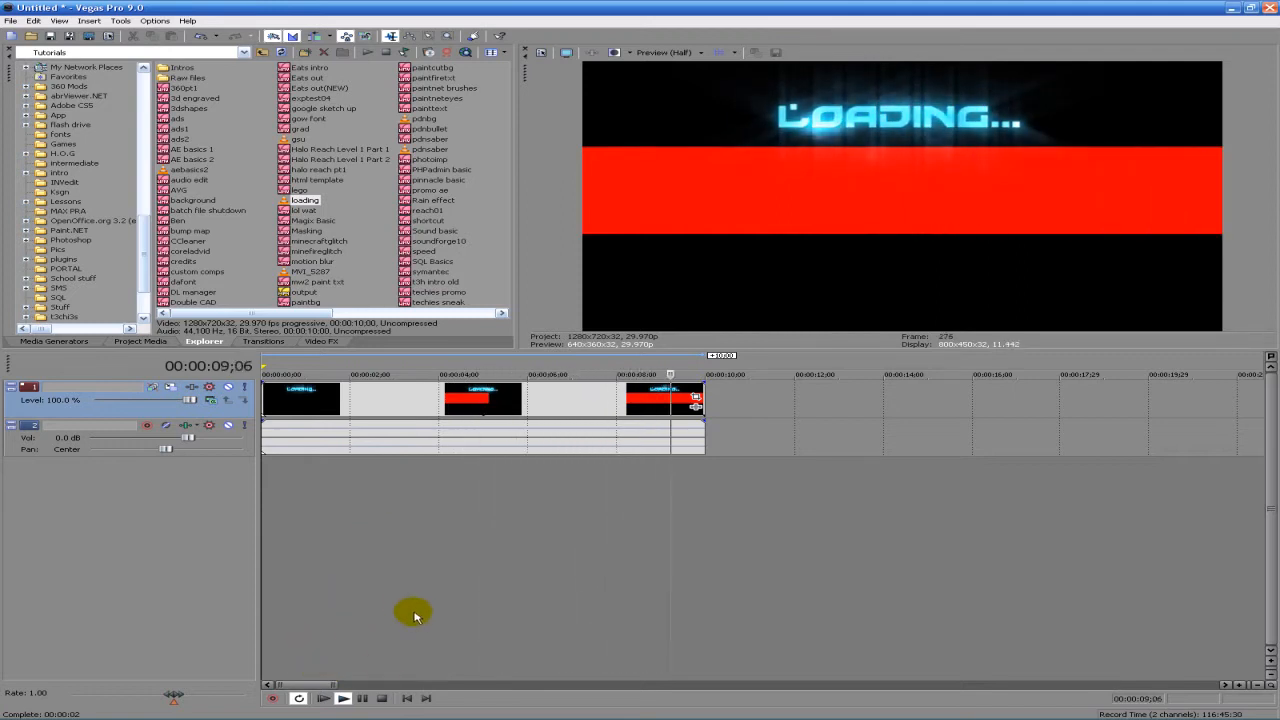
click(362, 698)
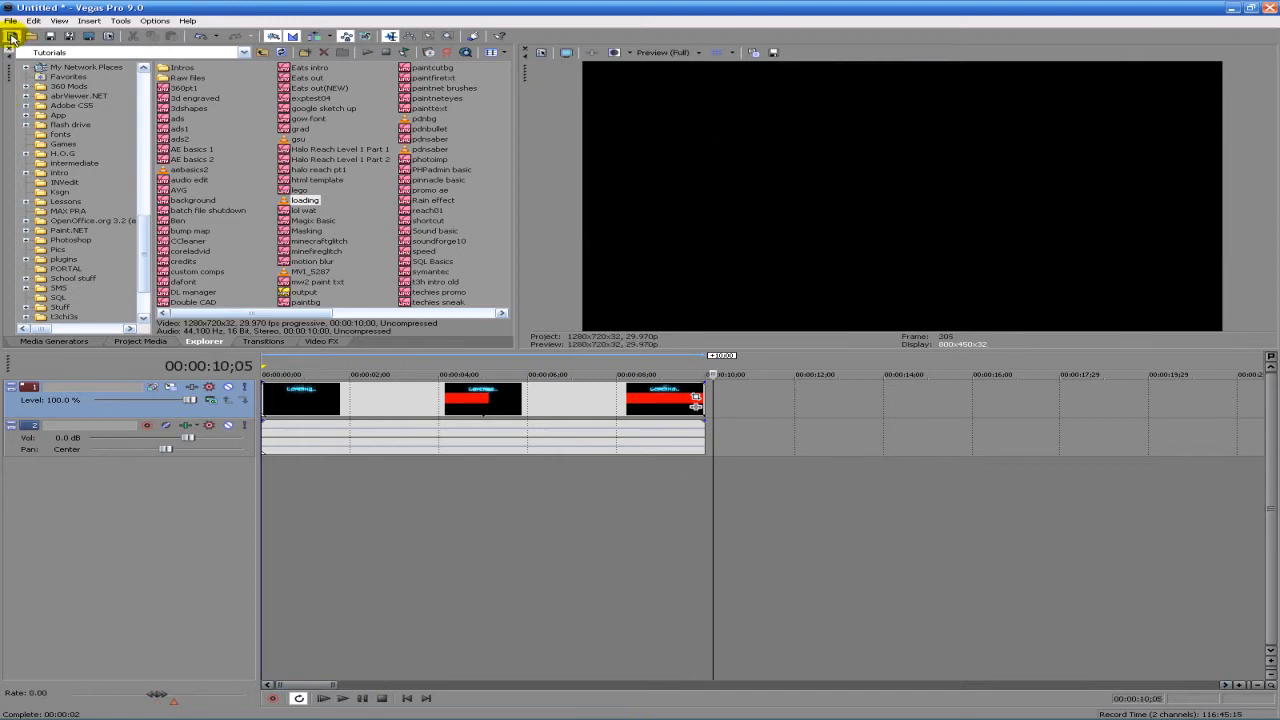
- Start a new project without saving the current one and place a Red Solid Color clip at the start of the timeline
click(12, 37)
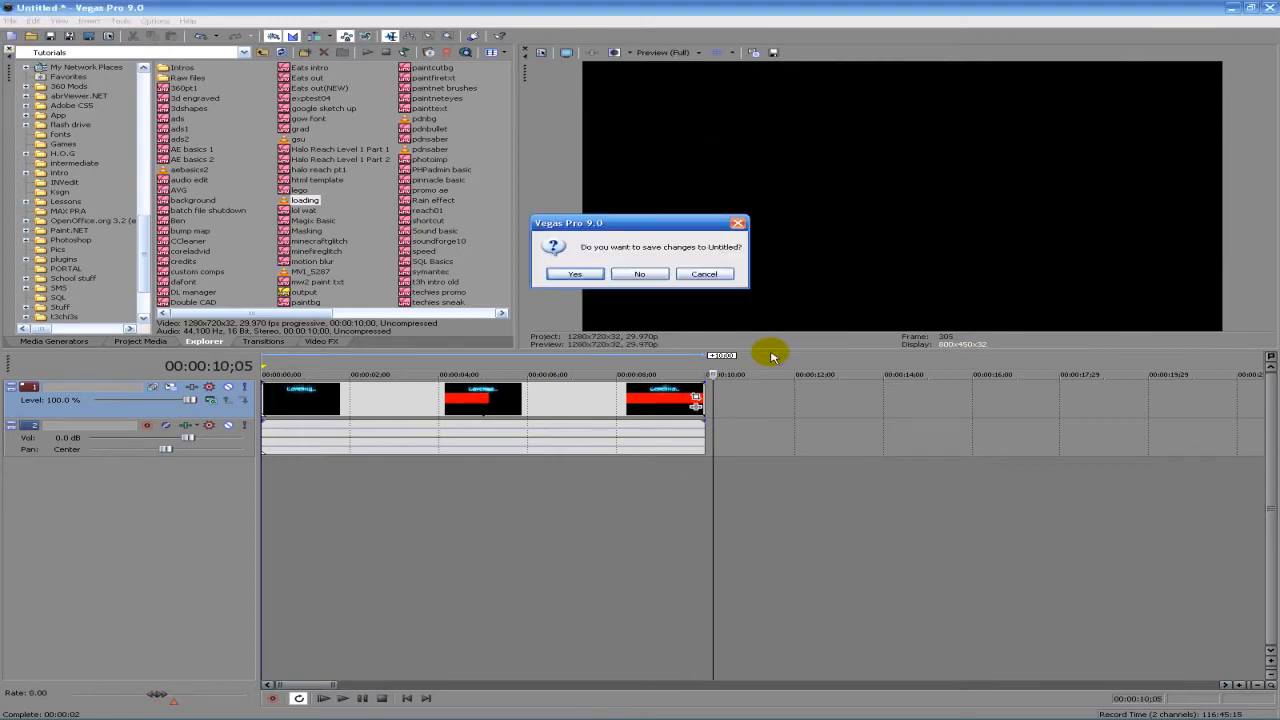
click(643, 273)
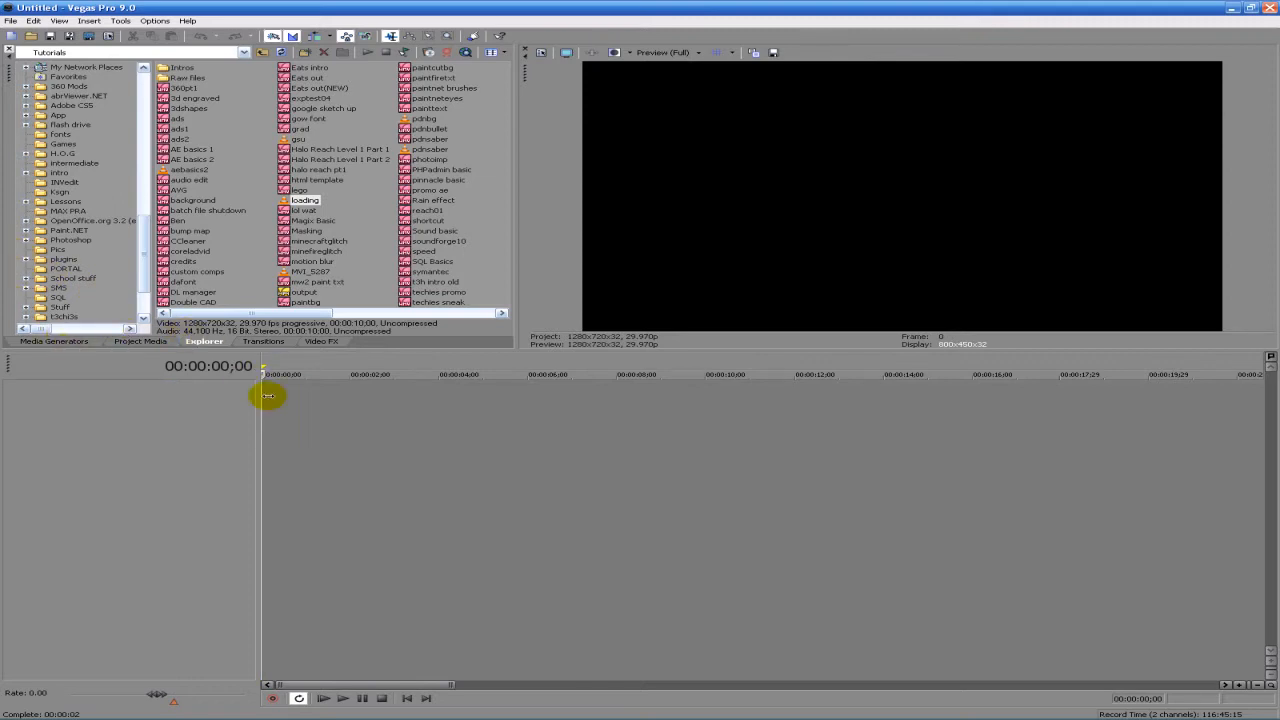
click(92, 341)
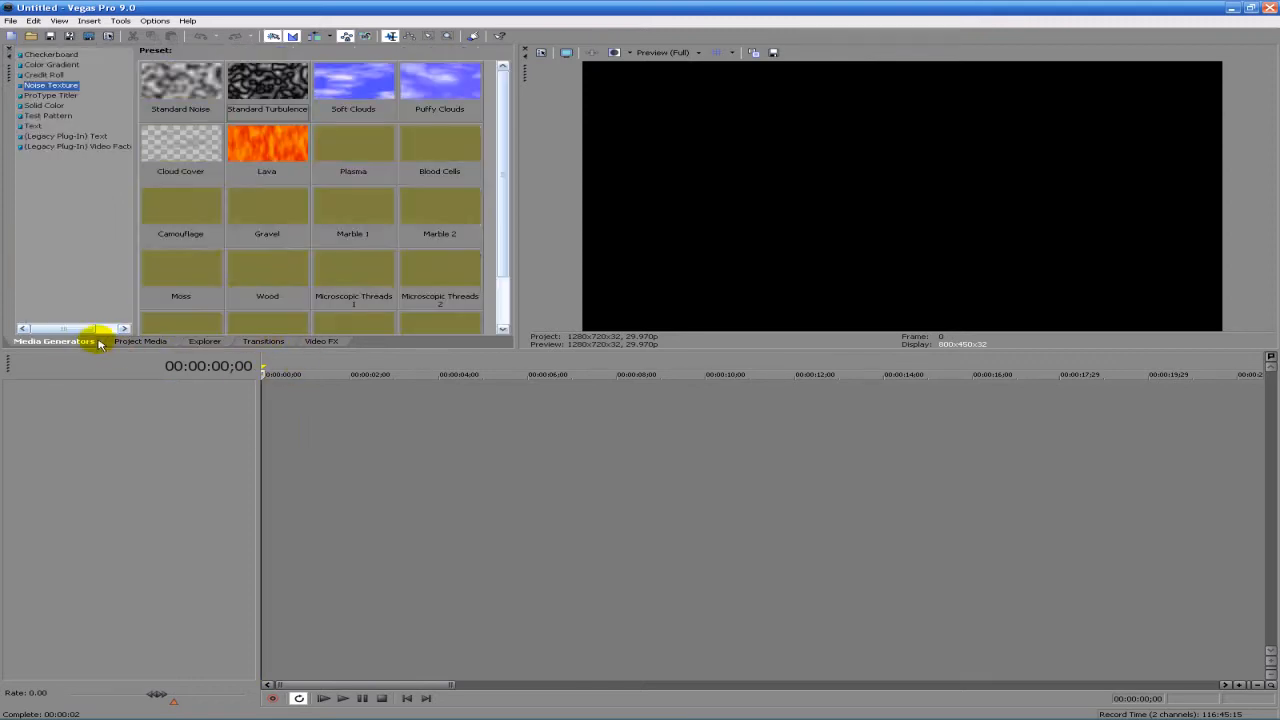
click(41, 106)
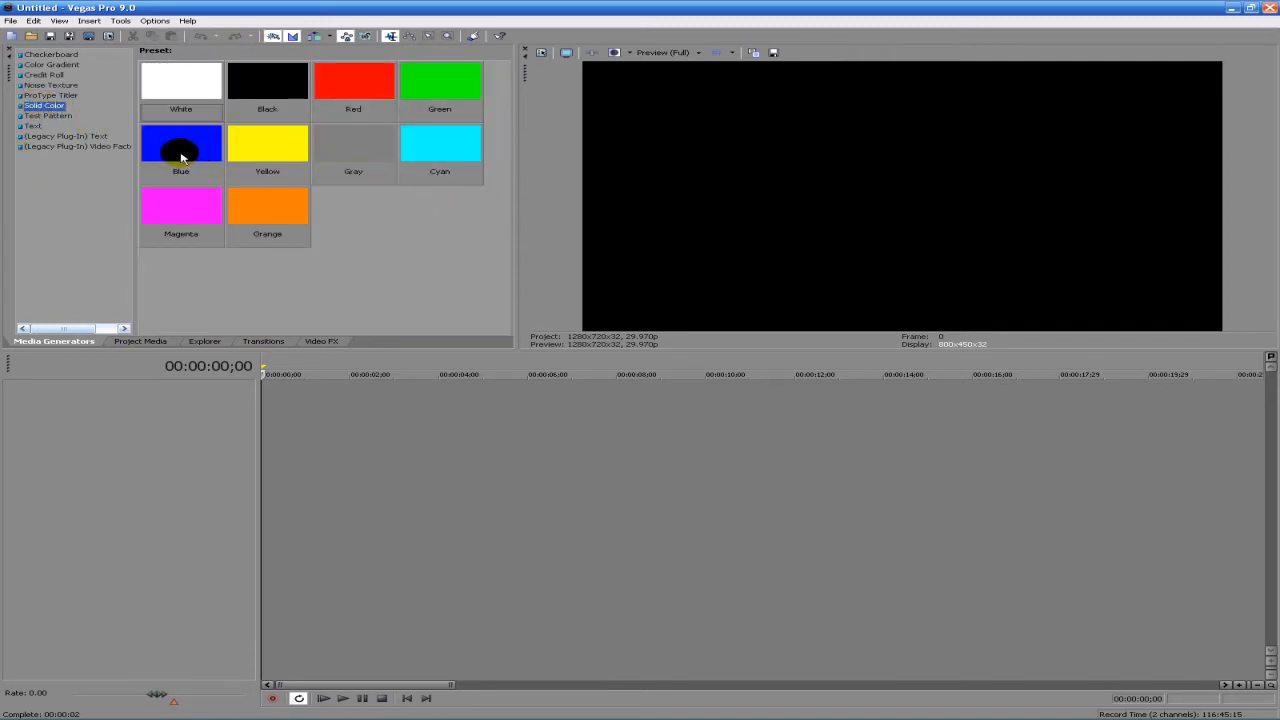
drag(362, 93, 263, 457)
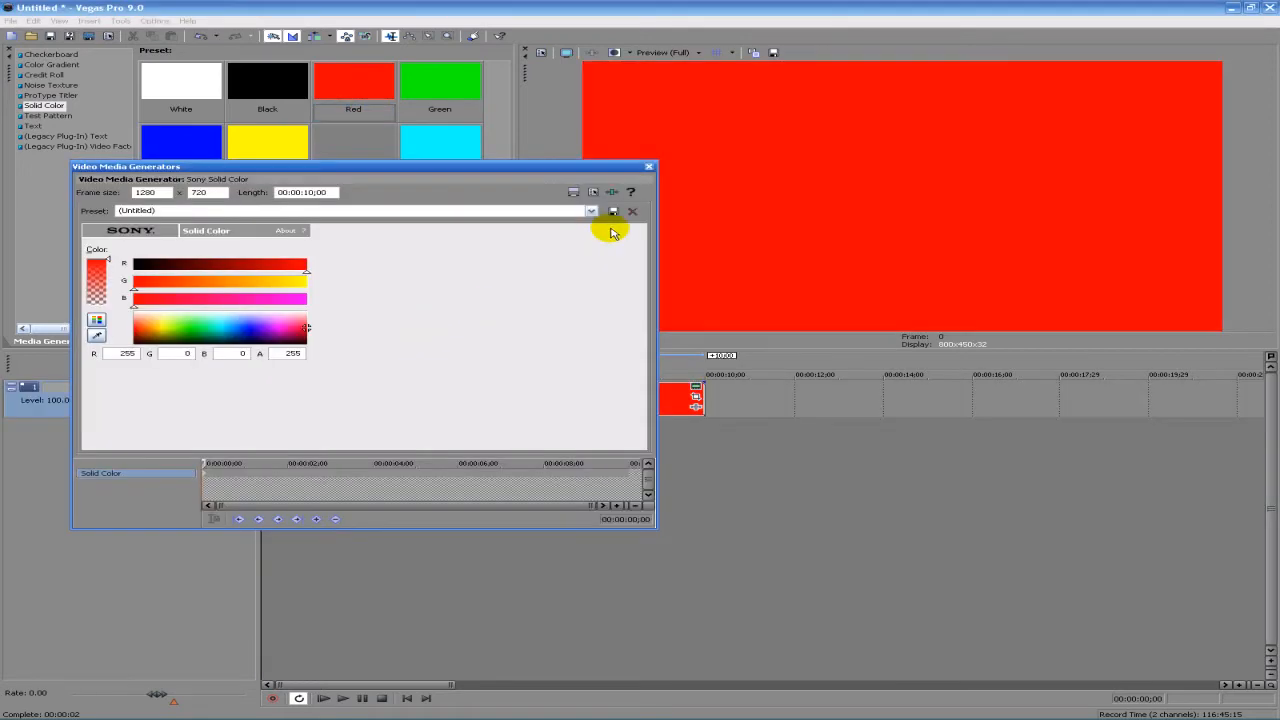
click(648, 168)
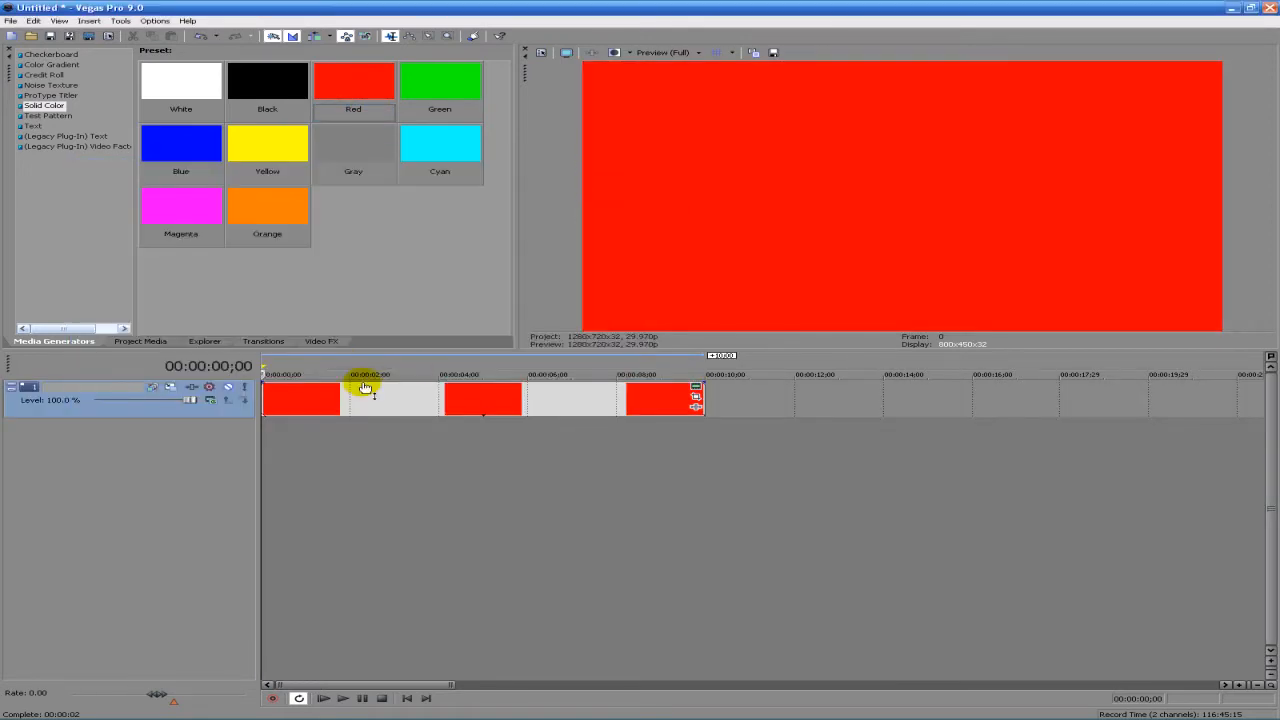
- Move the red clip down onto a second track and insert a text clip reading "Loading" on the track above it
drag(359, 398, 331, 459)
right_click(305, 400)
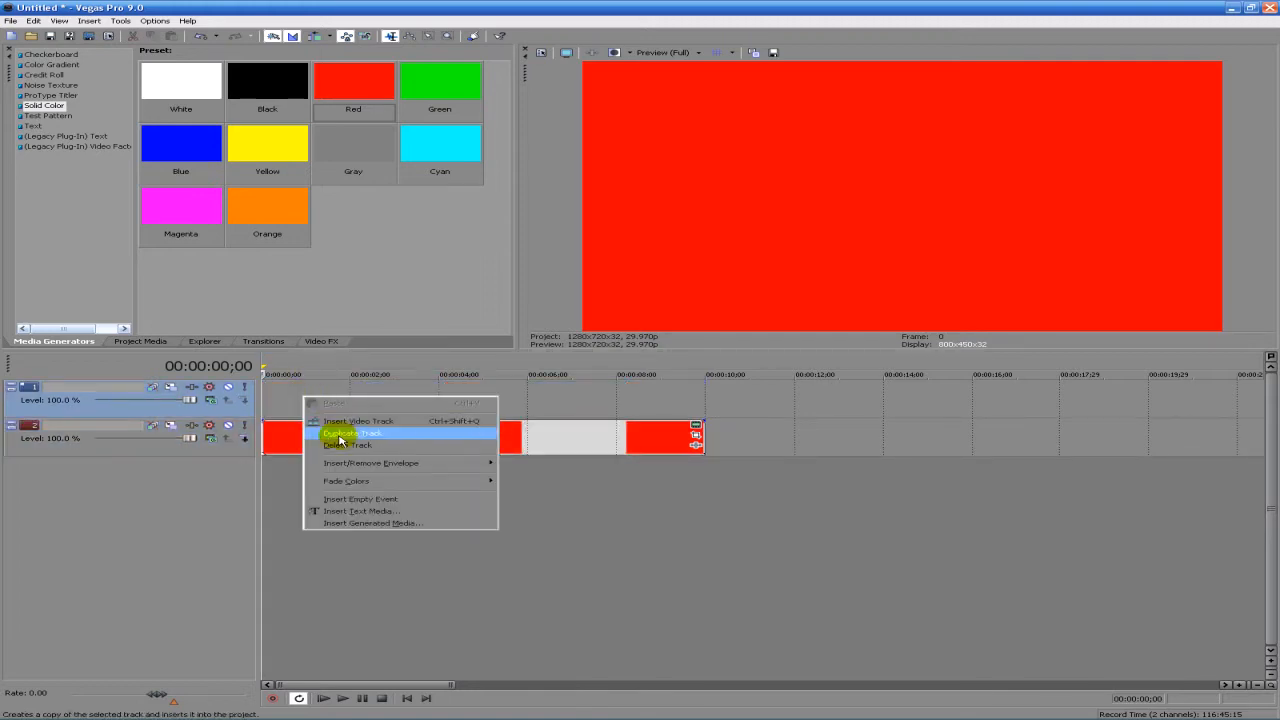
click(371, 510)
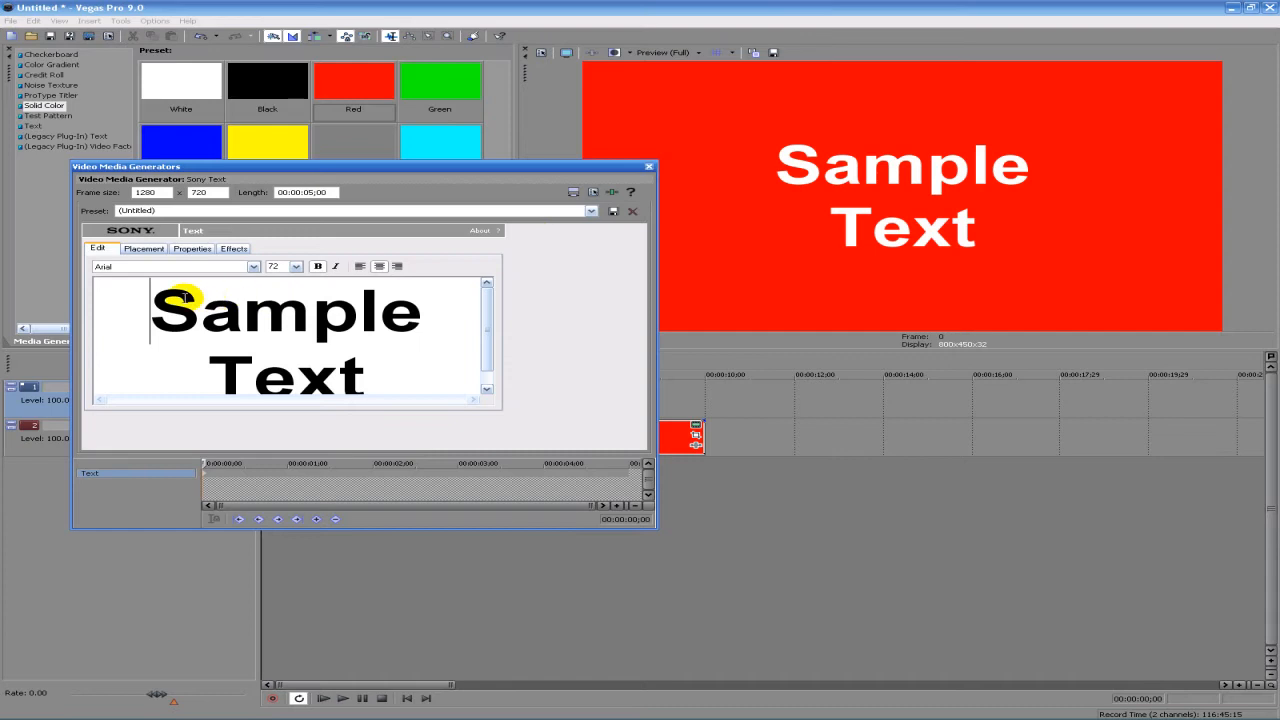
drag(150, 308, 383, 357)
text(Loading)
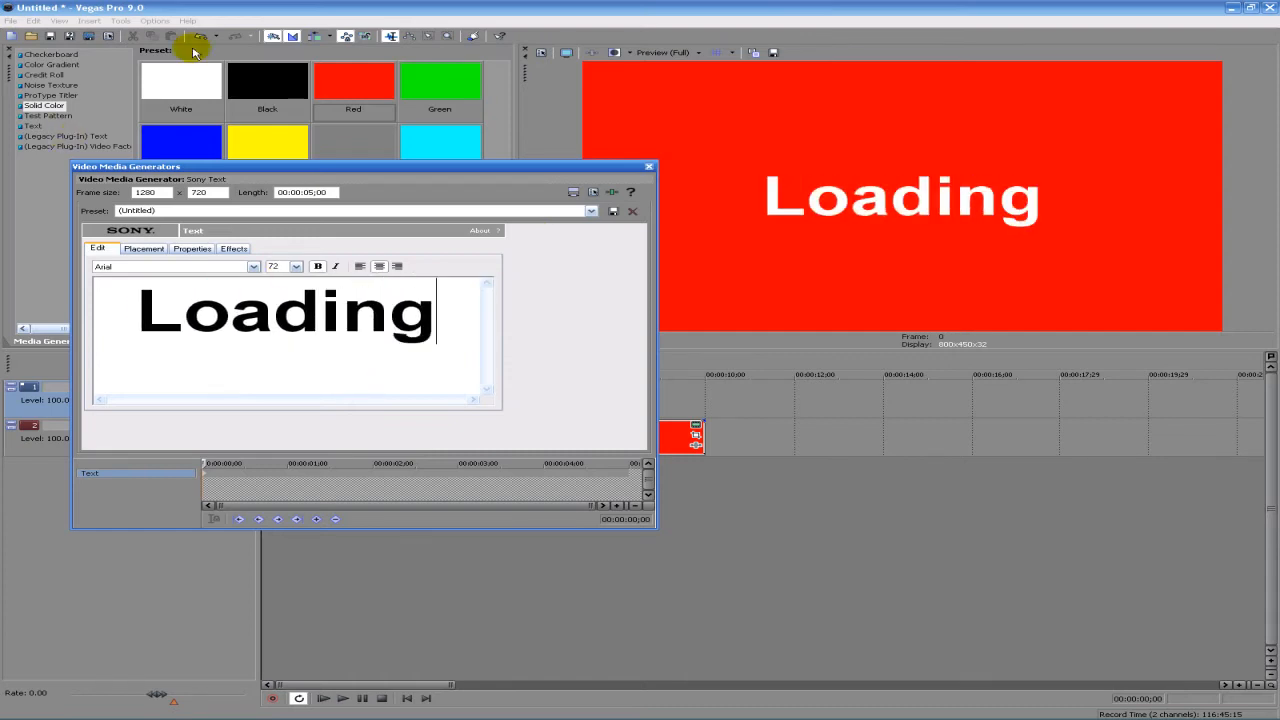
click(650, 167)
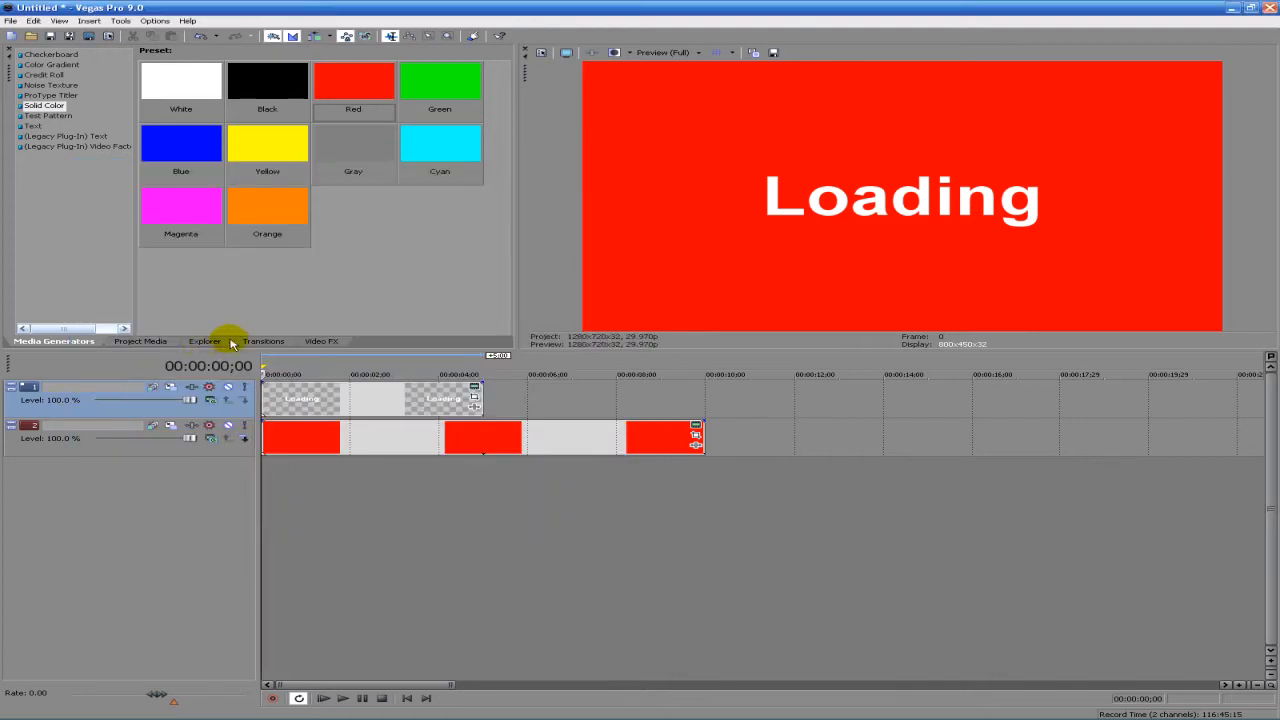
- Extend the Loading text clip to the red clip's end and apply the Cookie Cutter preset "Square, Center, White Border" to the red clip
click(306, 341)
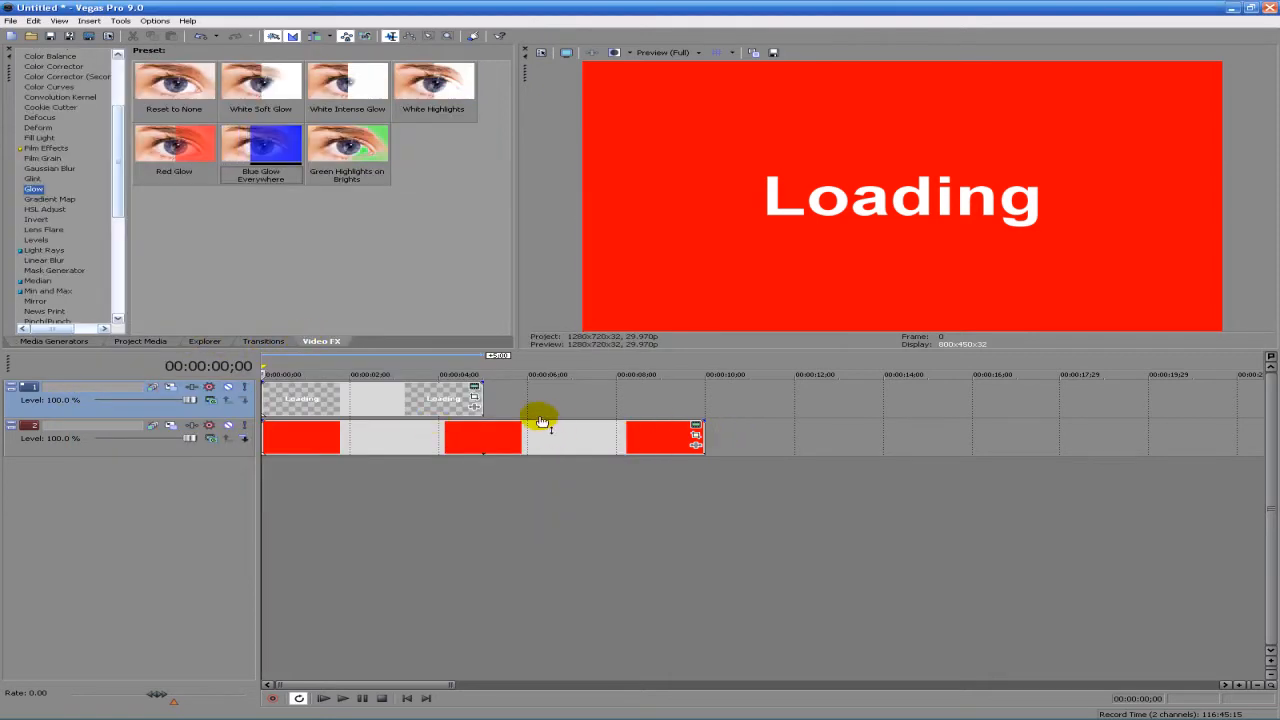
drag(485, 395, 700, 396)
click(48, 107)
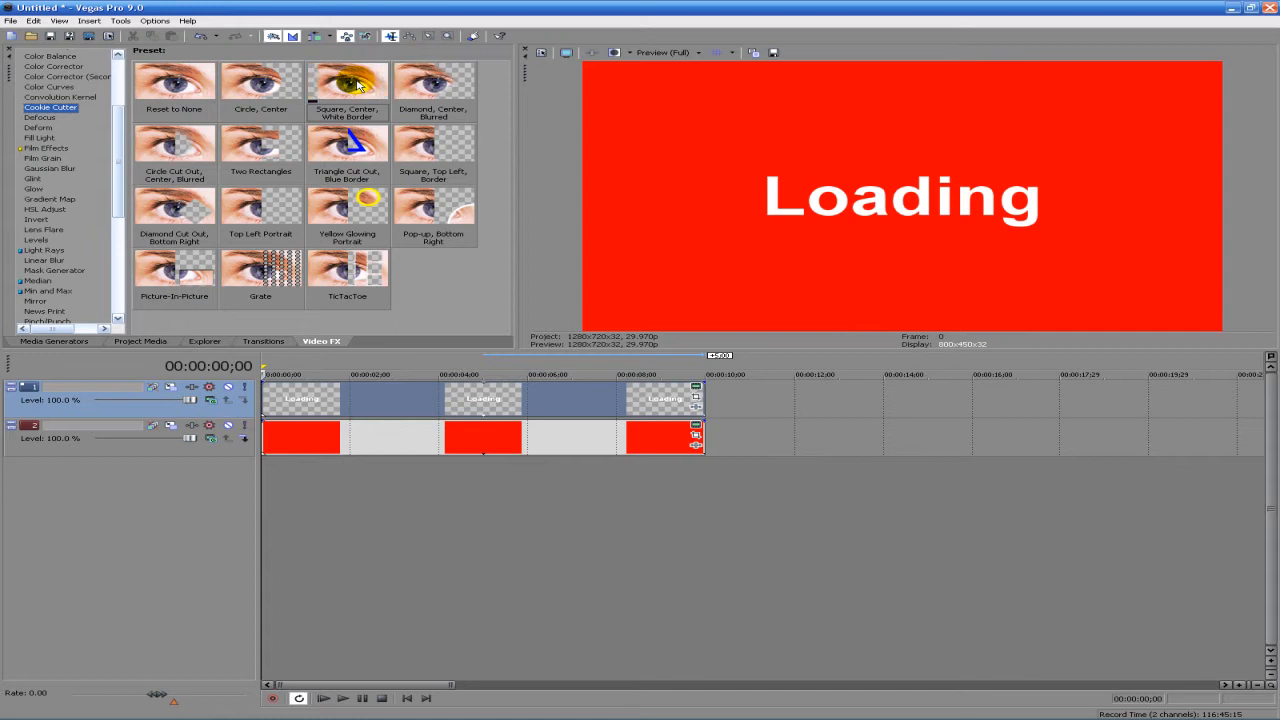
drag(355, 88, 492, 455)
drag(445, 212, 519, 280)
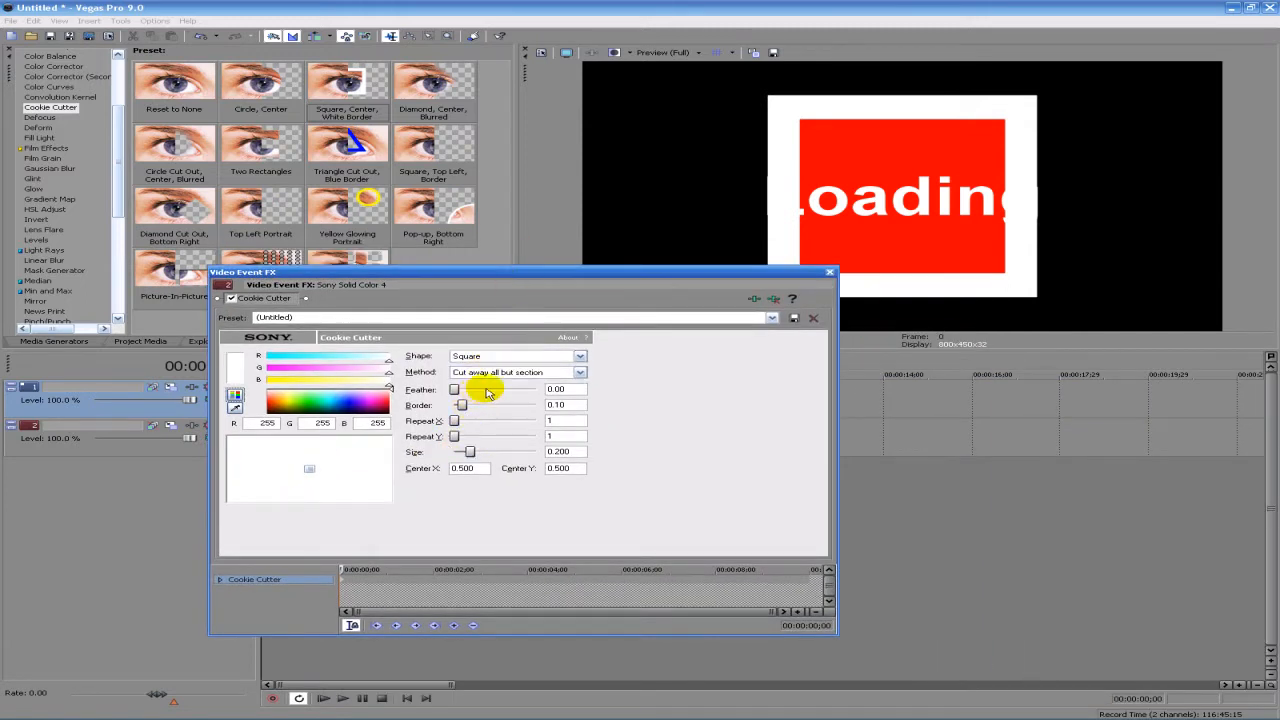
- Set the red clip's Cookie Cutter border to 0.00, Repeat X to 5 and size to 0.190
drag(462, 407, 330, 412)
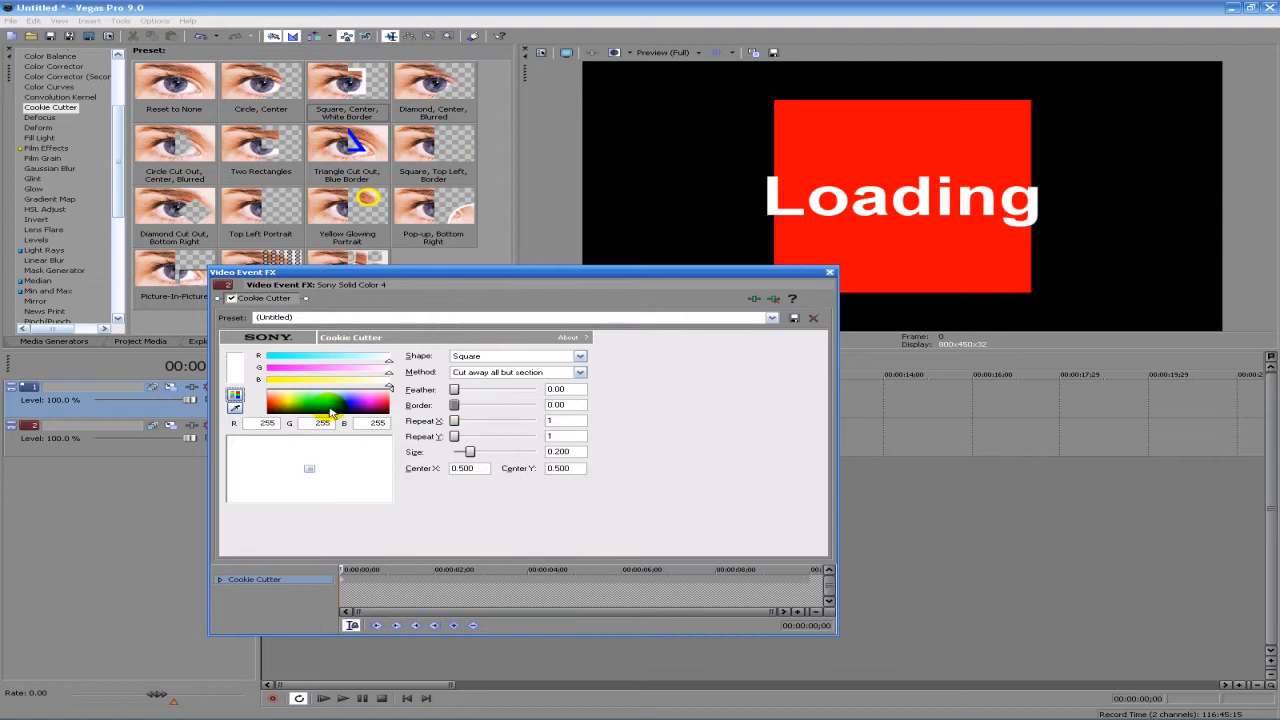
click(476, 467)
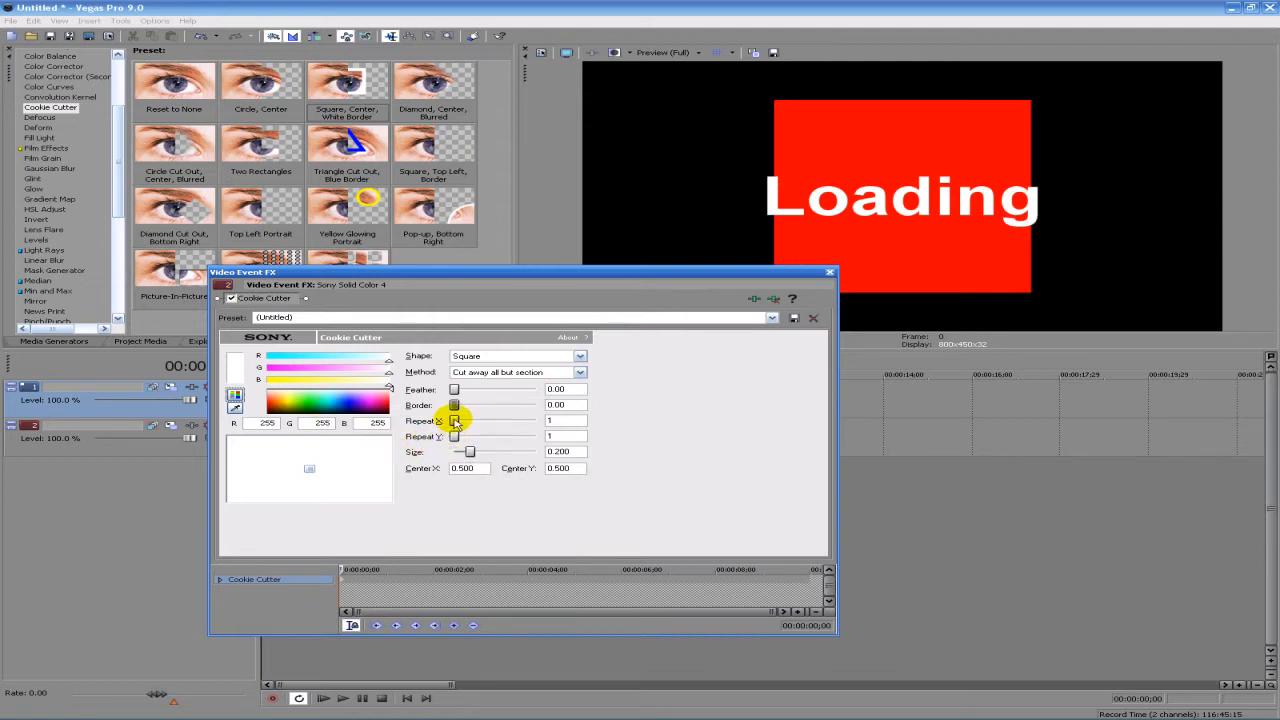
drag(455, 421, 496, 417)
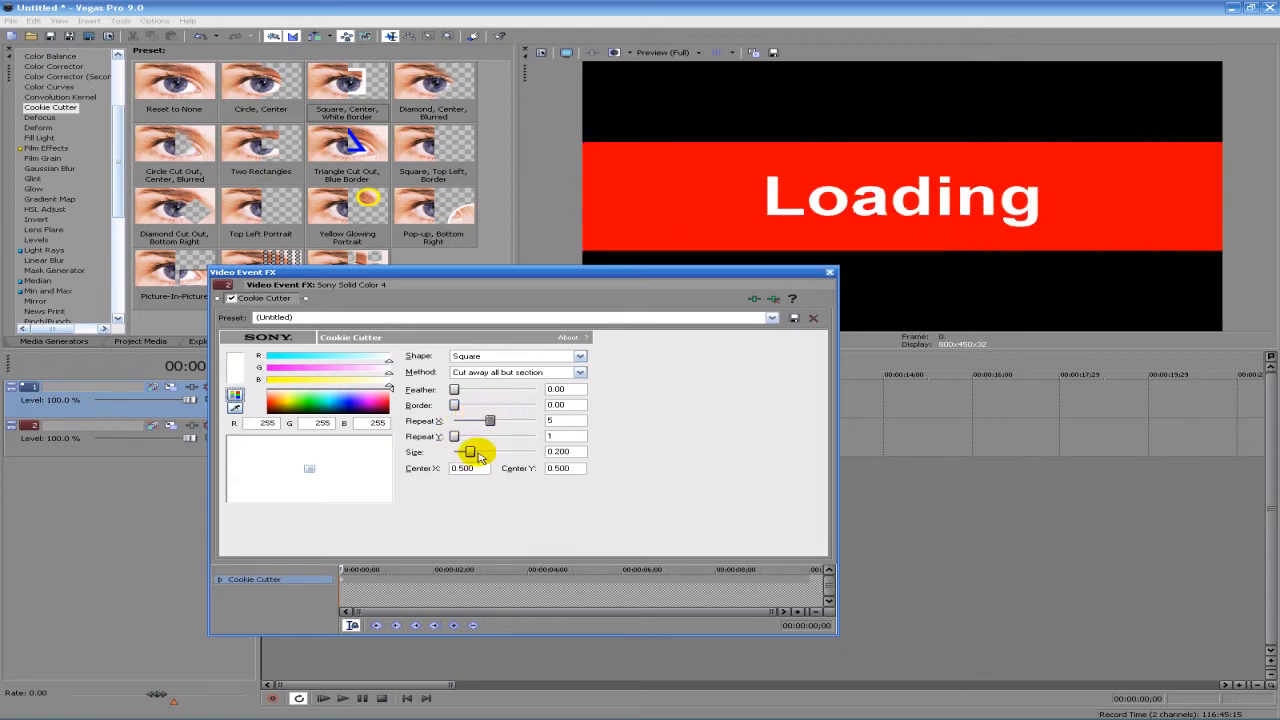
drag(470, 452, 472, 450)
- Try the Rectangle shape for the red clip's Cookie Cutter and switch it back to Square
click(514, 356)
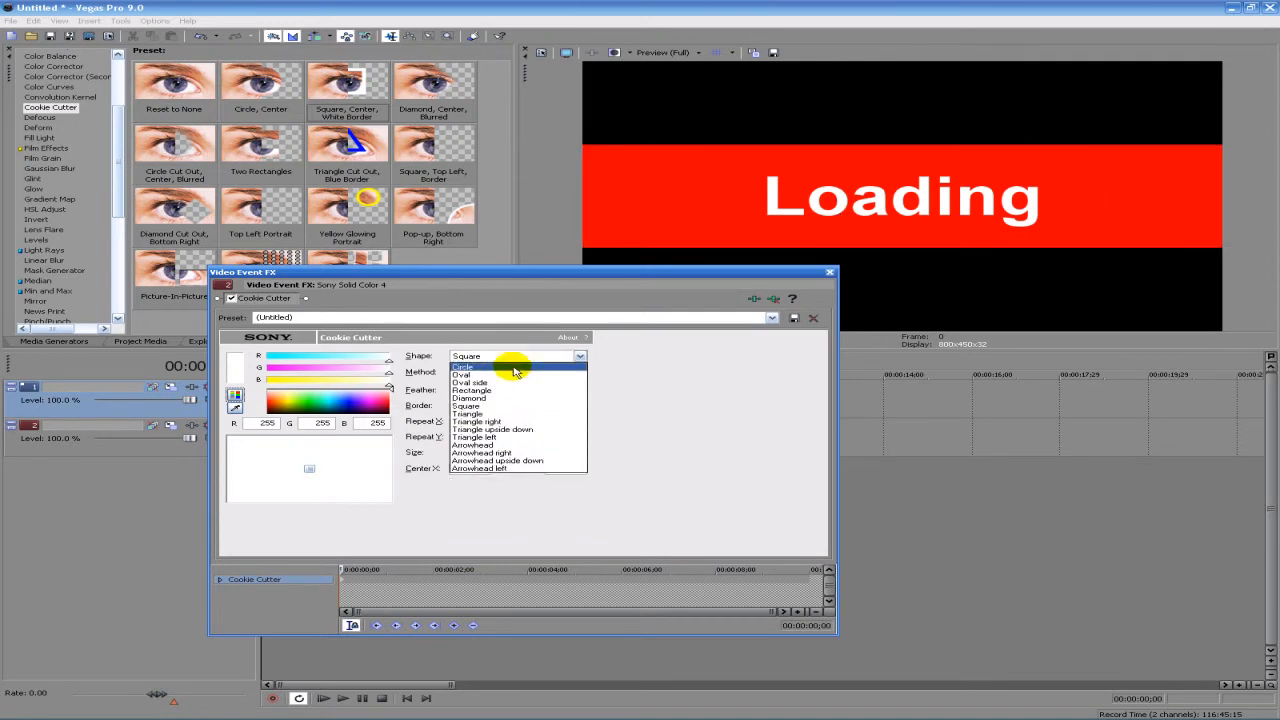
click(509, 391)
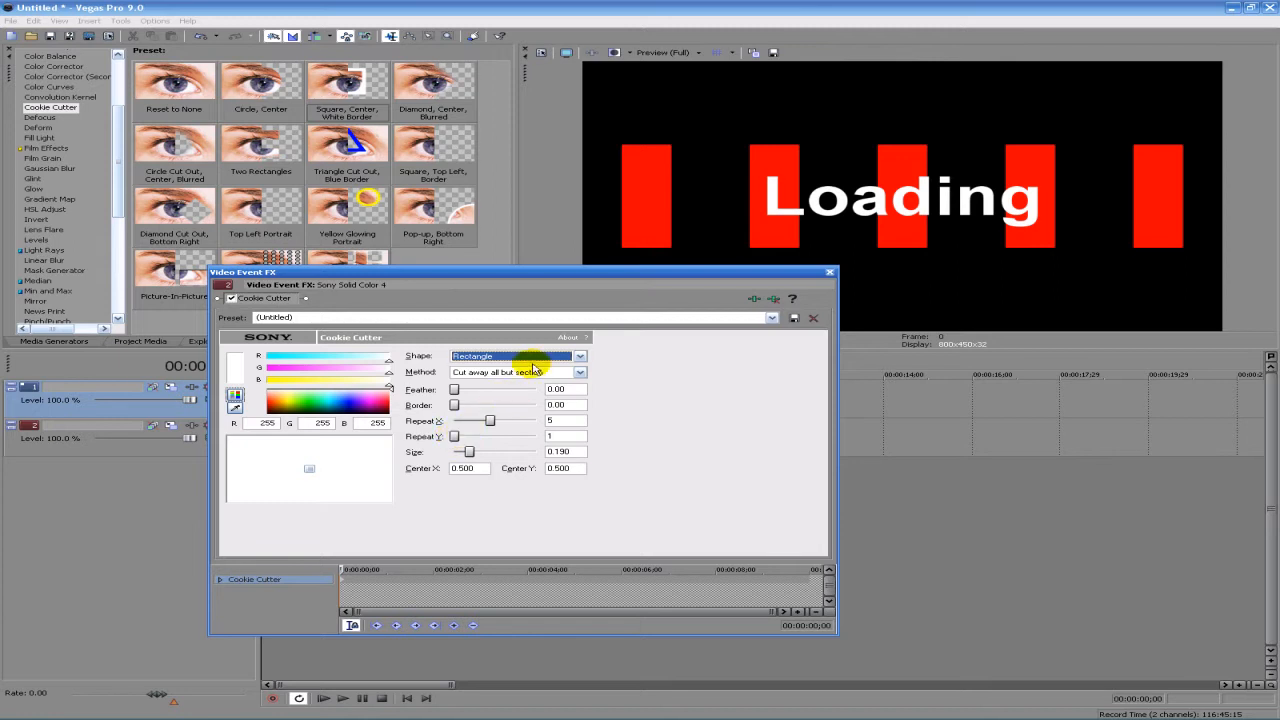
click(525, 357)
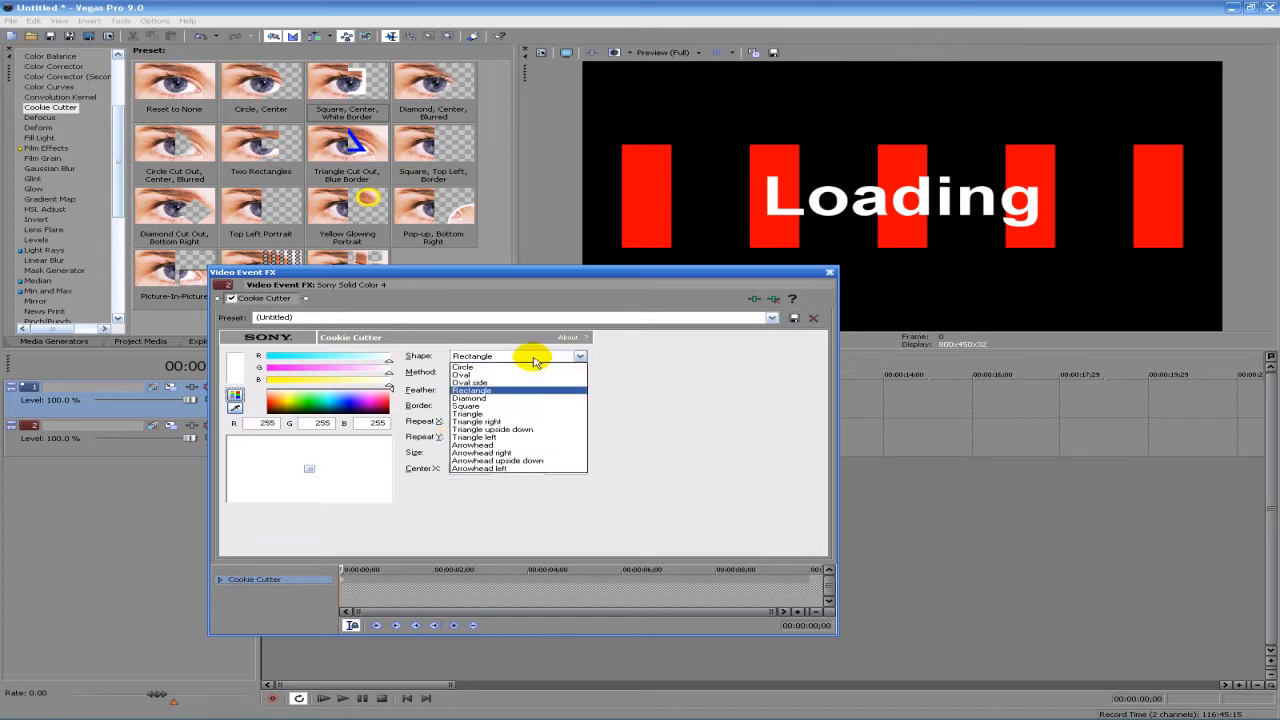
click(487, 406)
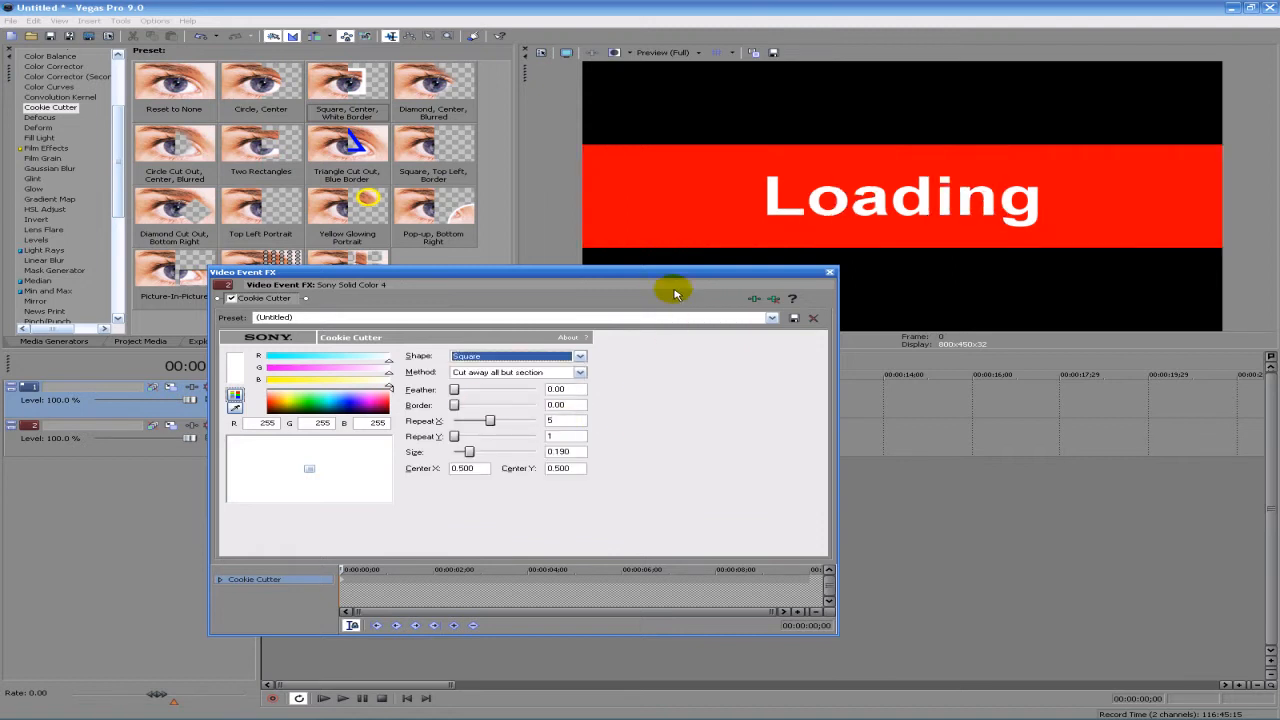
- Close the red clip's Cookie Cutter settings
drag(668, 280, 720, 287)
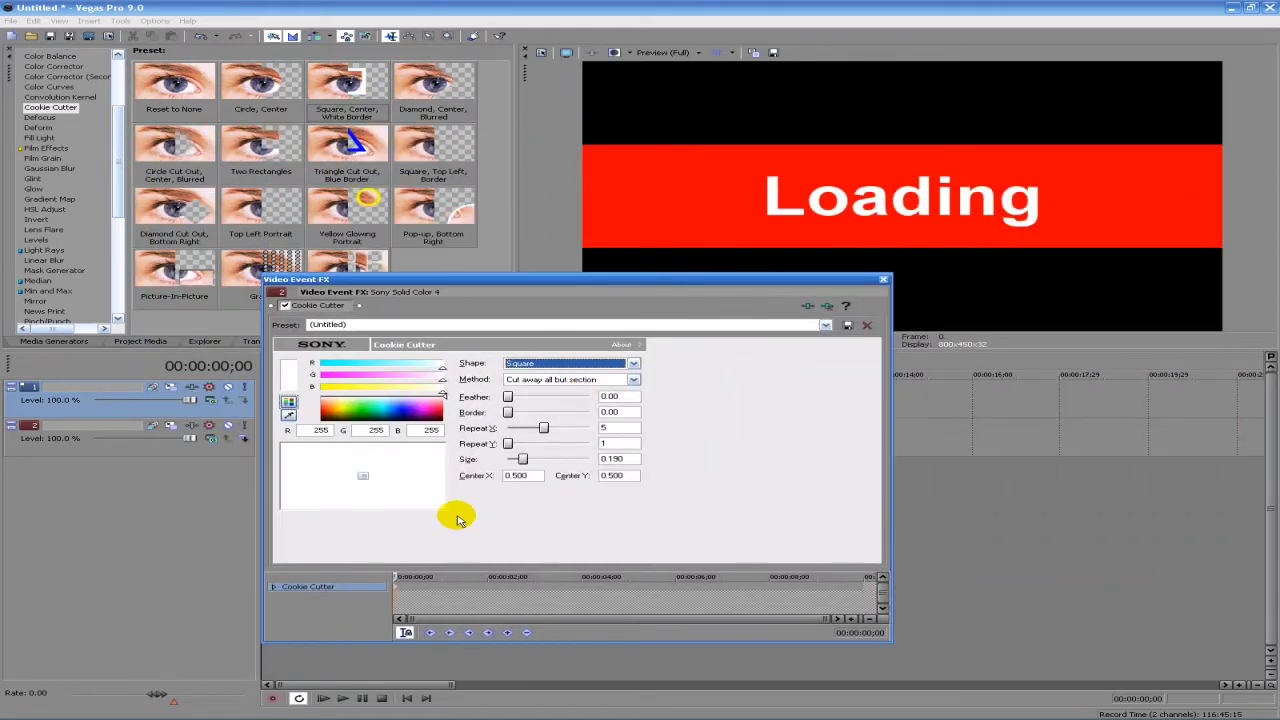
click(883, 284)
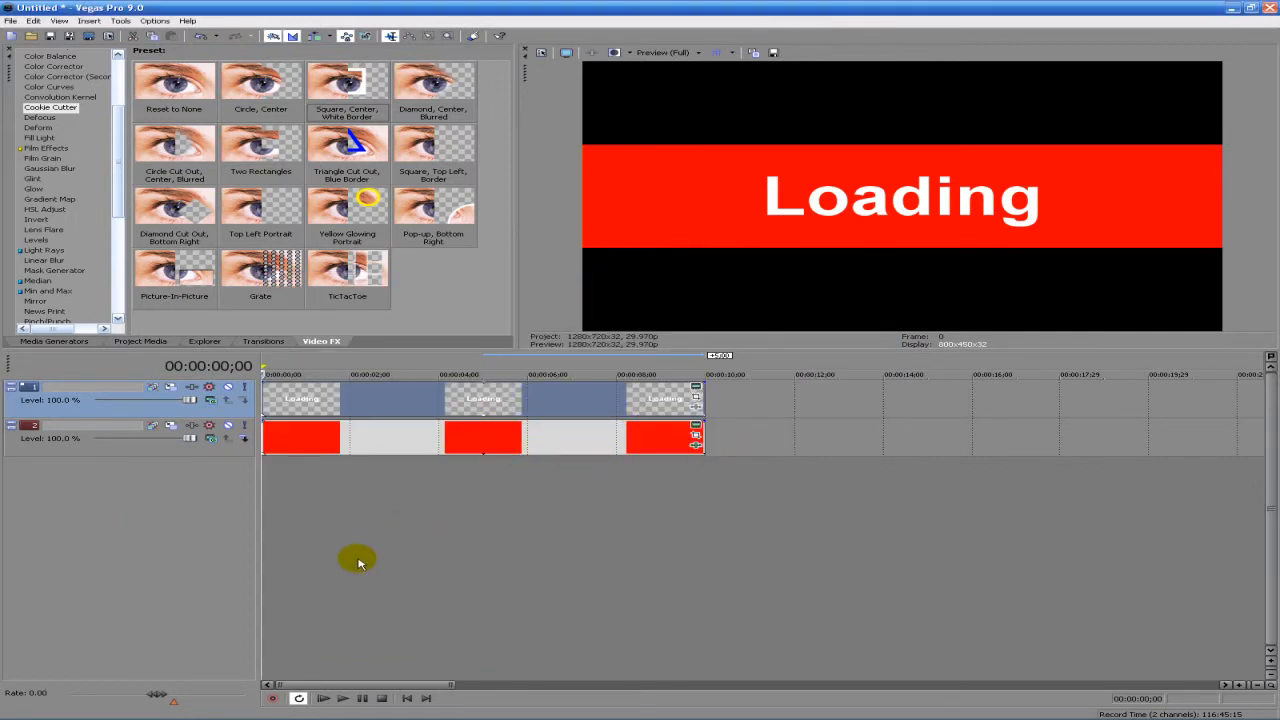
drag(260, 532, 201, 513)
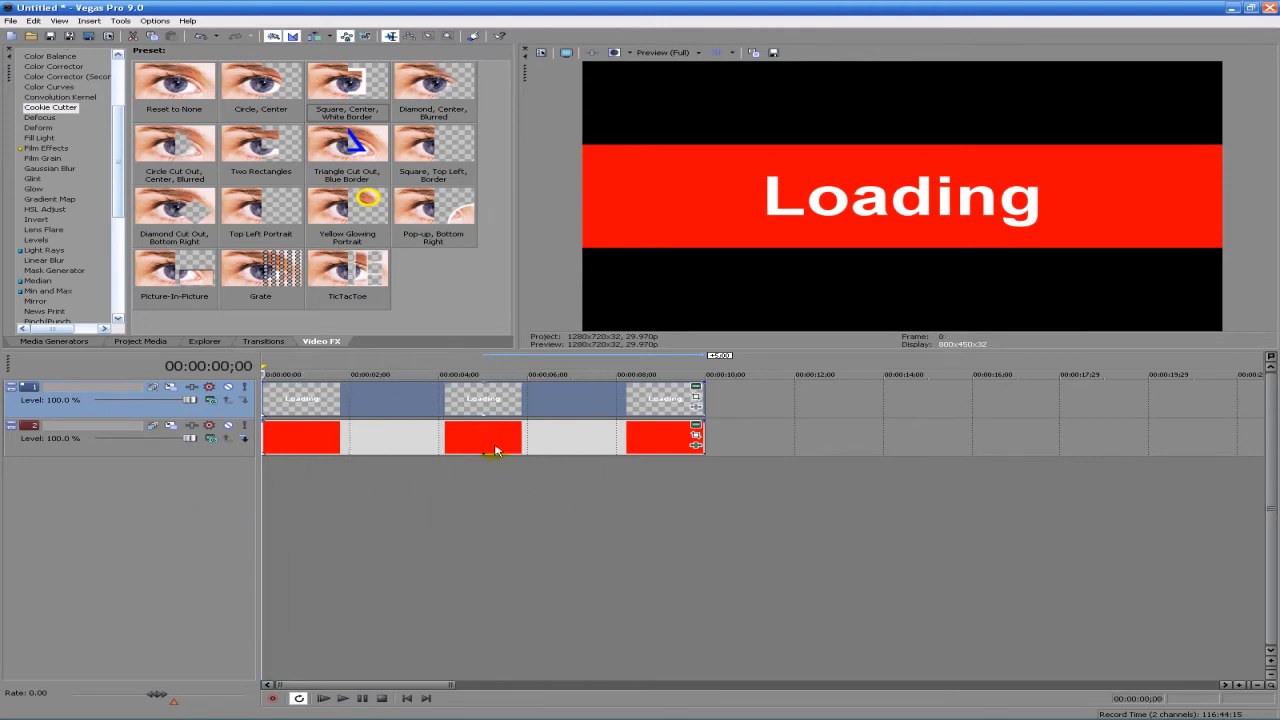
- Reopen the text clip's generator settings and extend its text to "Loading..."
click(696, 387)
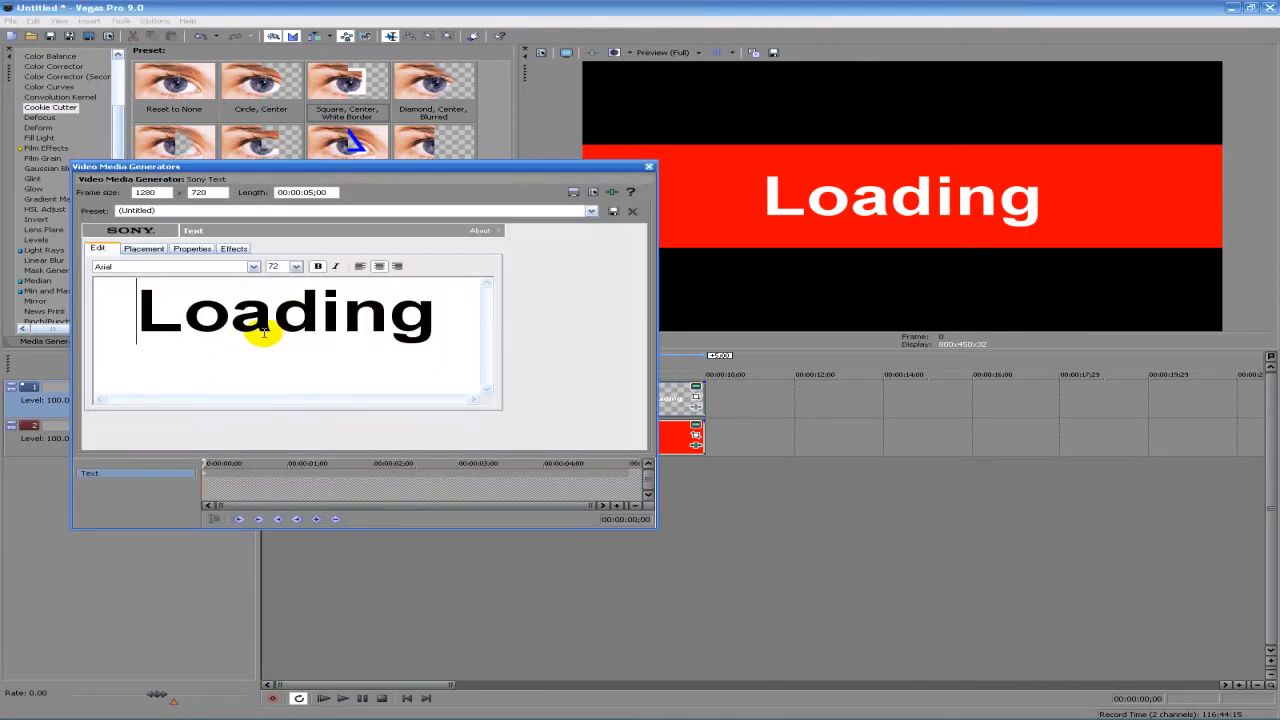
click(449, 314)
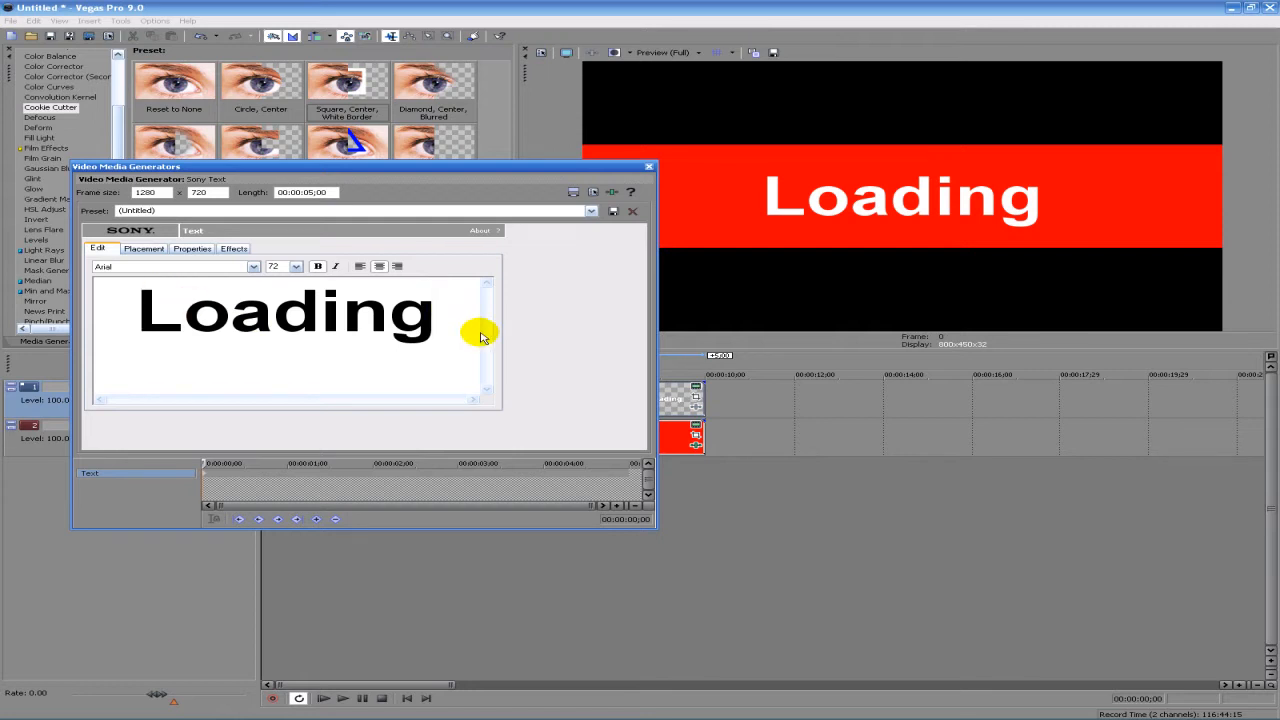
text(...)
- Set the whole "Loading..." text to the Autumn font at size 48
drag(471, 316, 86, 318)
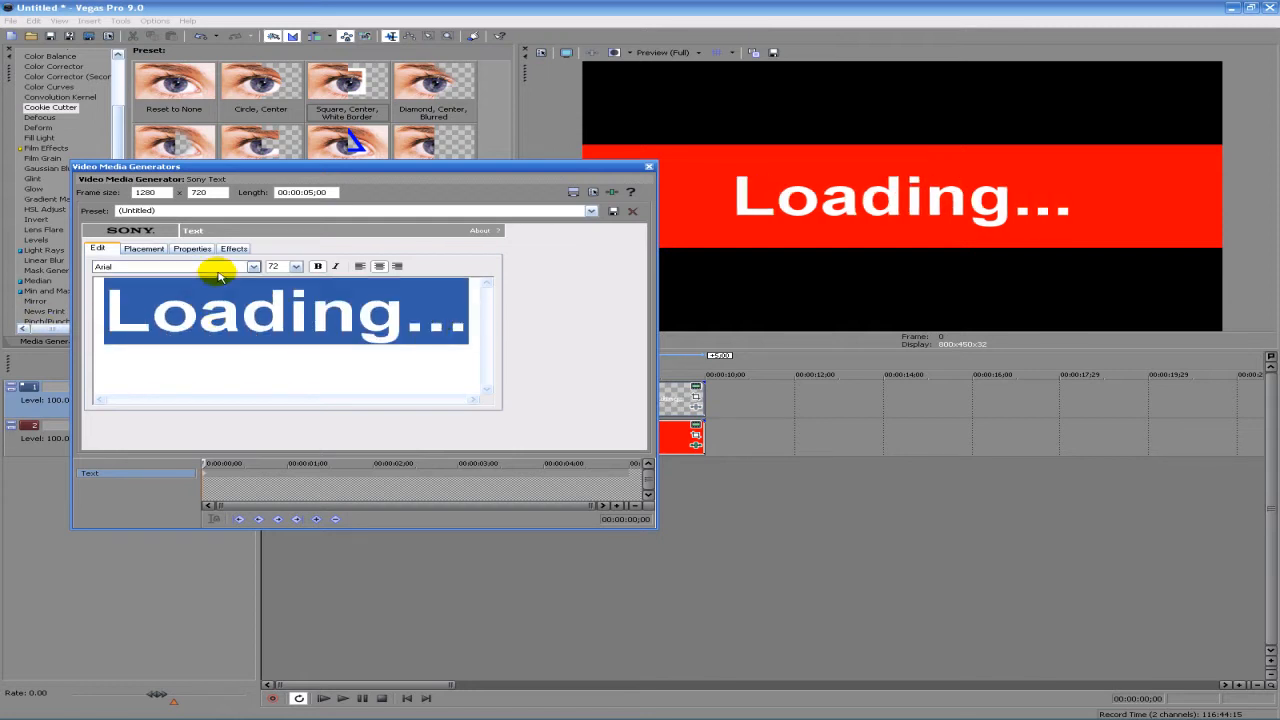
click(253, 266)
click(186, 392)
key(Down)
key(Down)
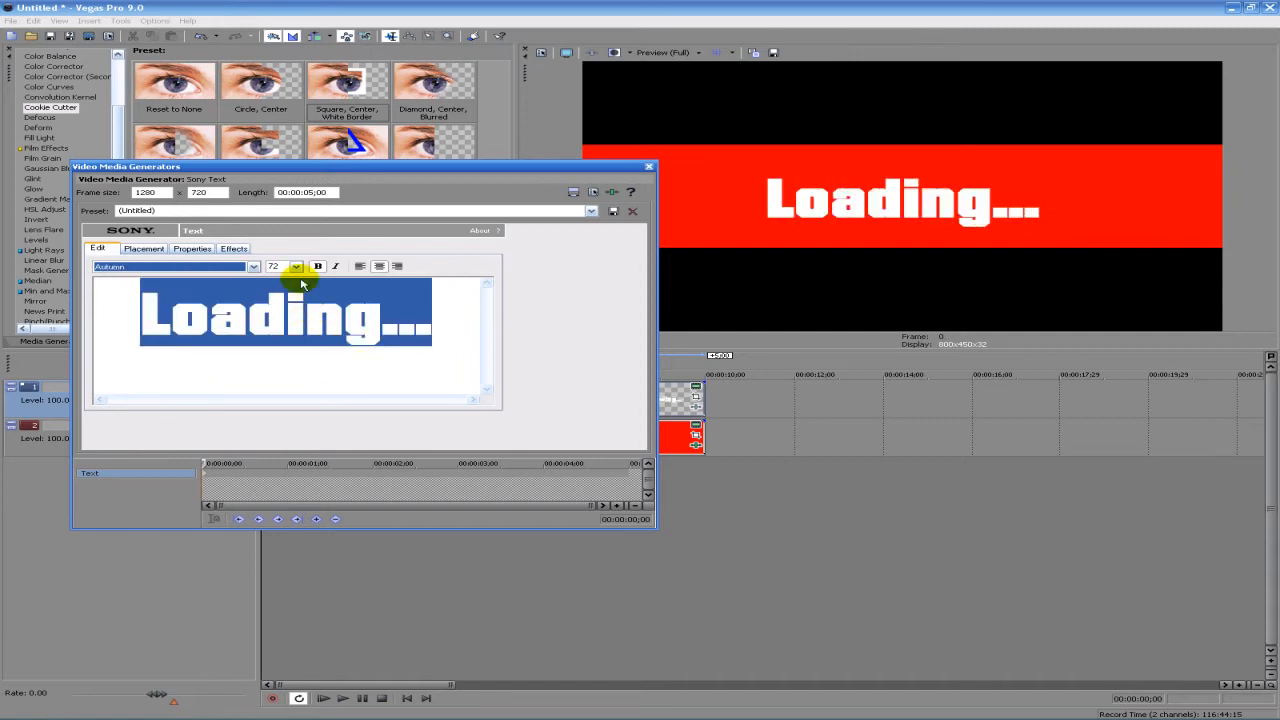
click(292, 266)
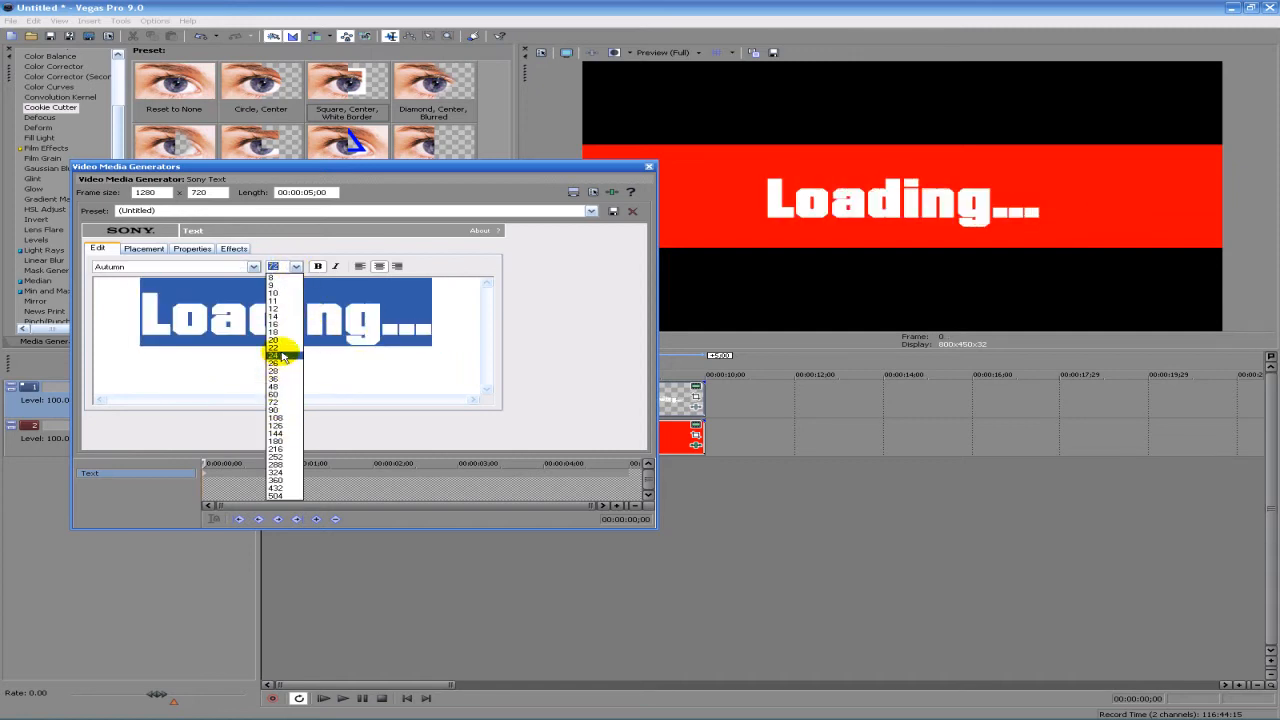
click(278, 387)
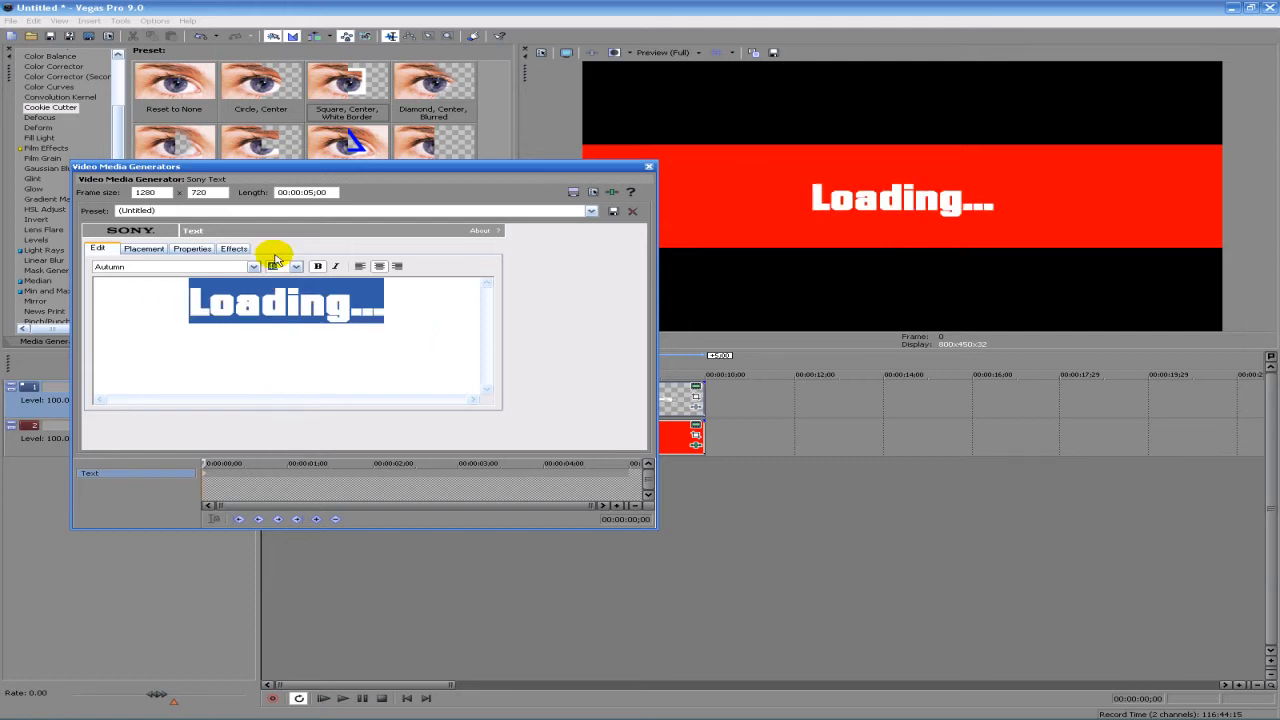
- Change the "Loading..." text color to cyan blue with RGB values 0, 195, 215
click(190, 250)
click(211, 319)
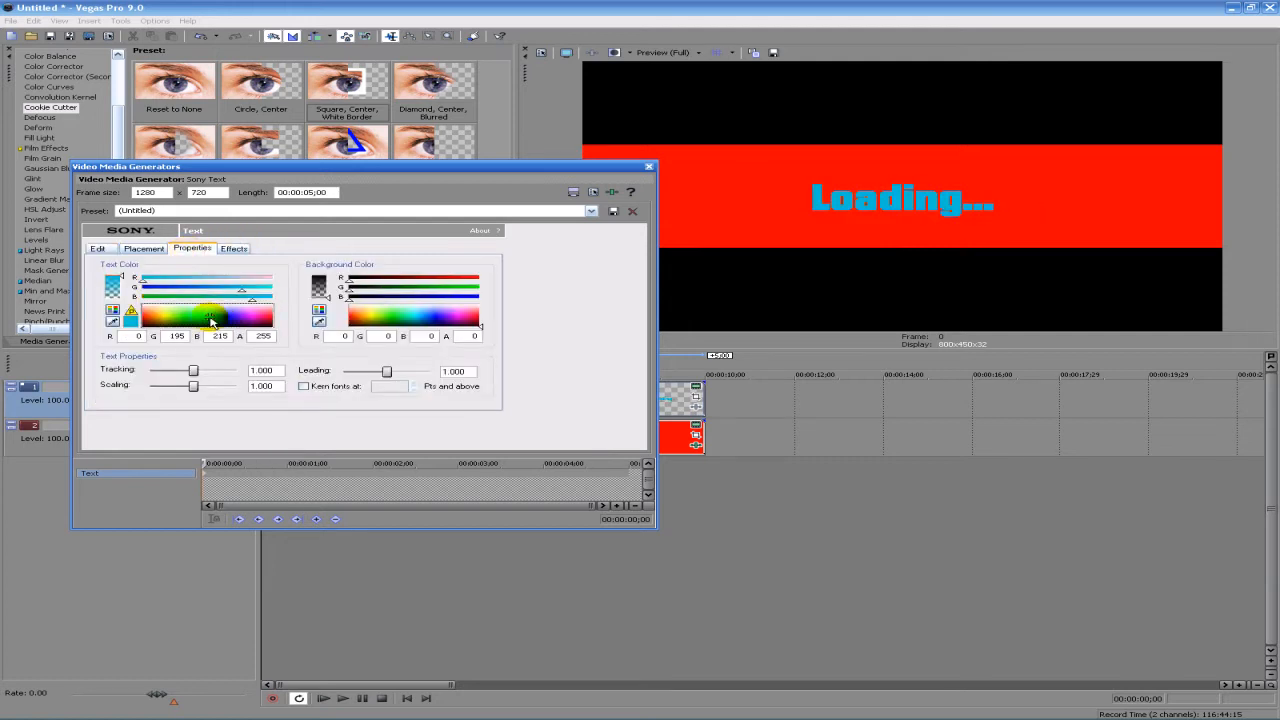
- Lighten the "Loading..." text color to RGB 107, 220, 255 and pan the text above the red bar, with Y Center 590.2
drag(211, 320, 215, 316)
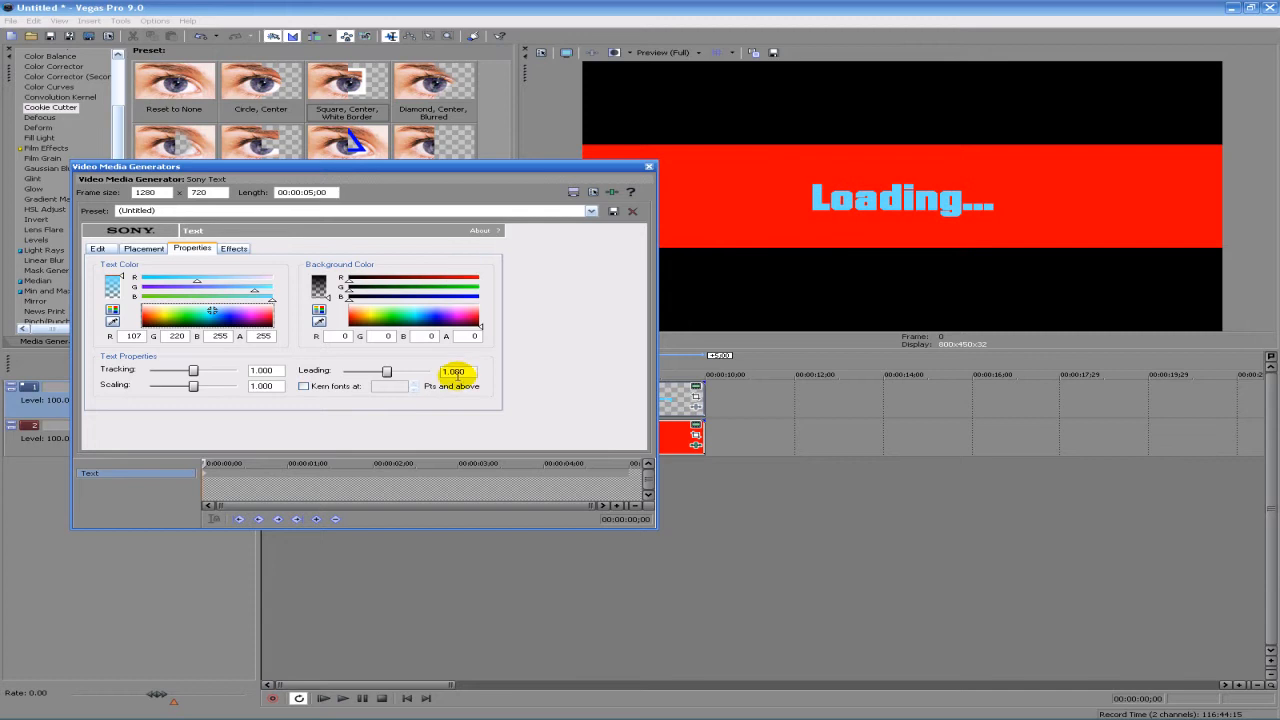
click(649, 166)
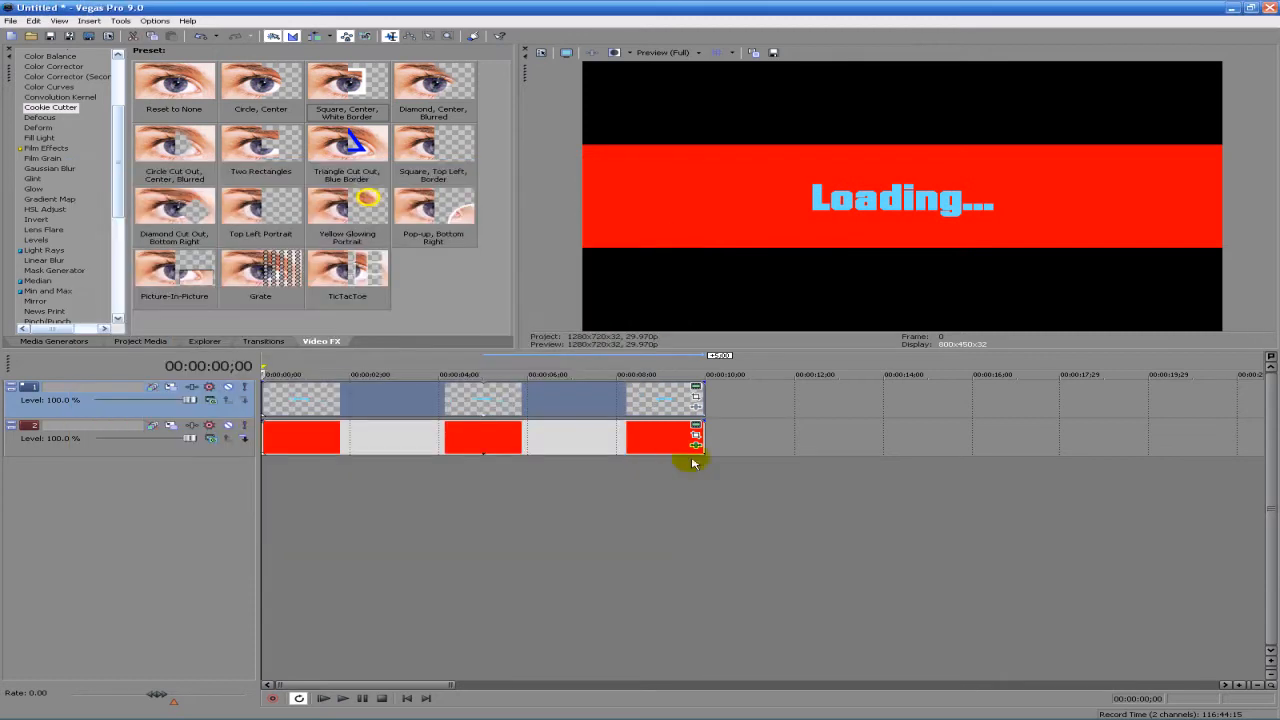
click(696, 397)
drag(465, 491, 457, 500)
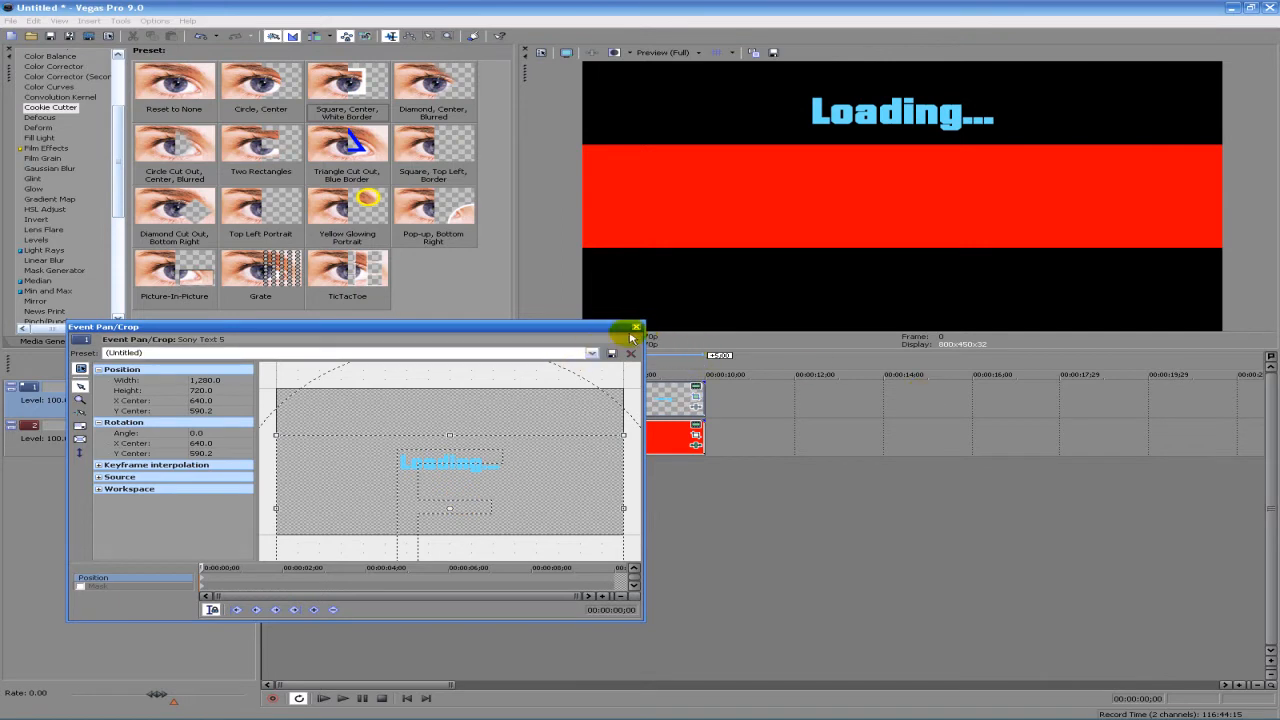
click(635, 328)
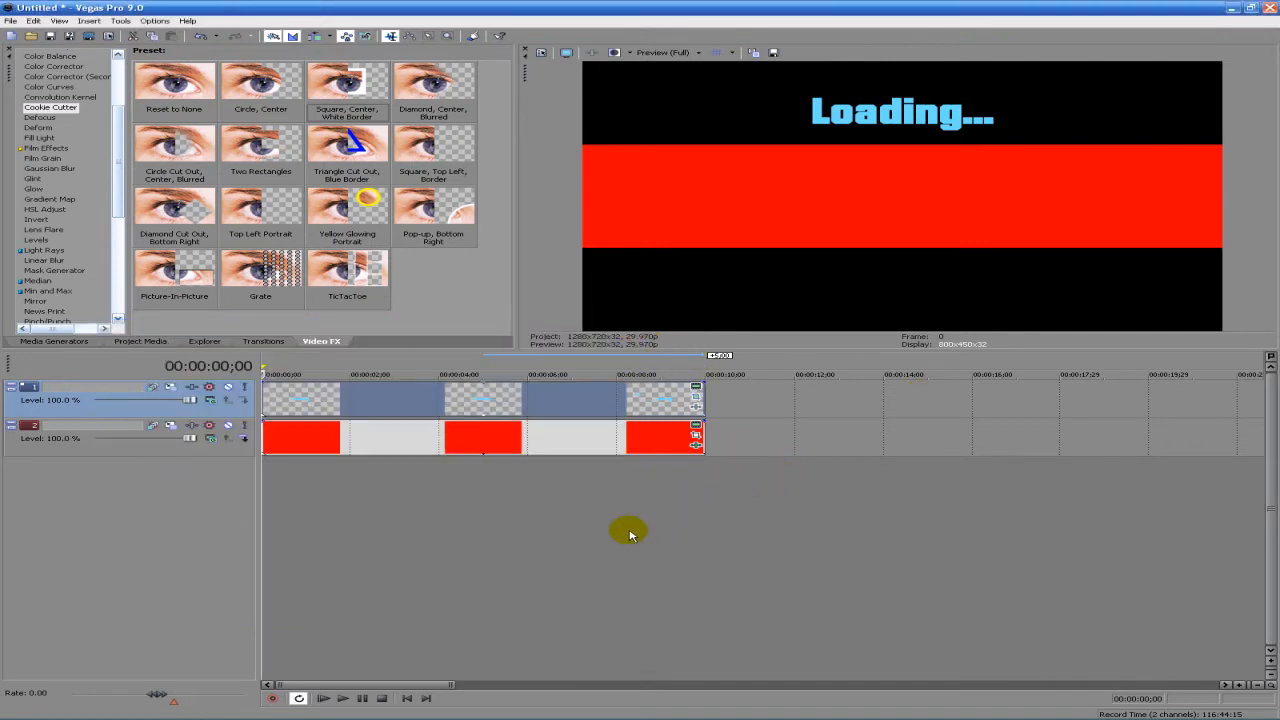
- Restore the red clip's default Pan/Crop framing with the playhead at the project start, and restrict movement to horizontal only
click(473, 450)
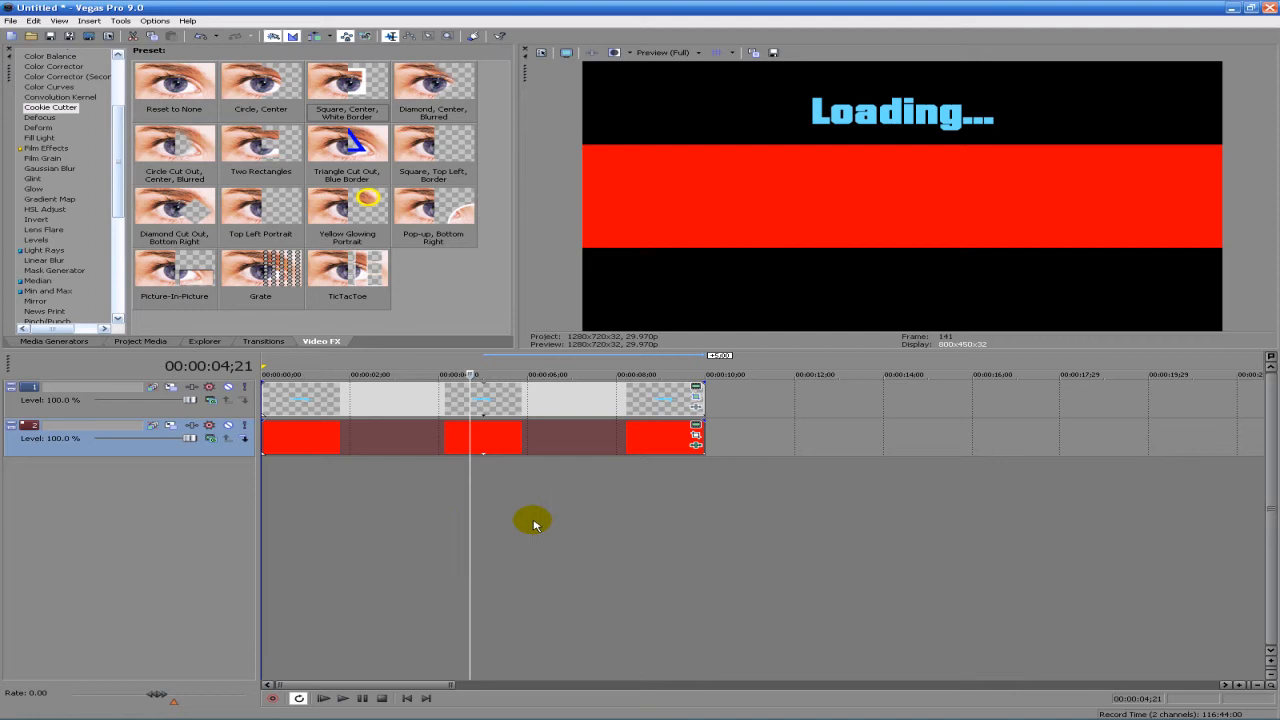
key(ctrl+Home)
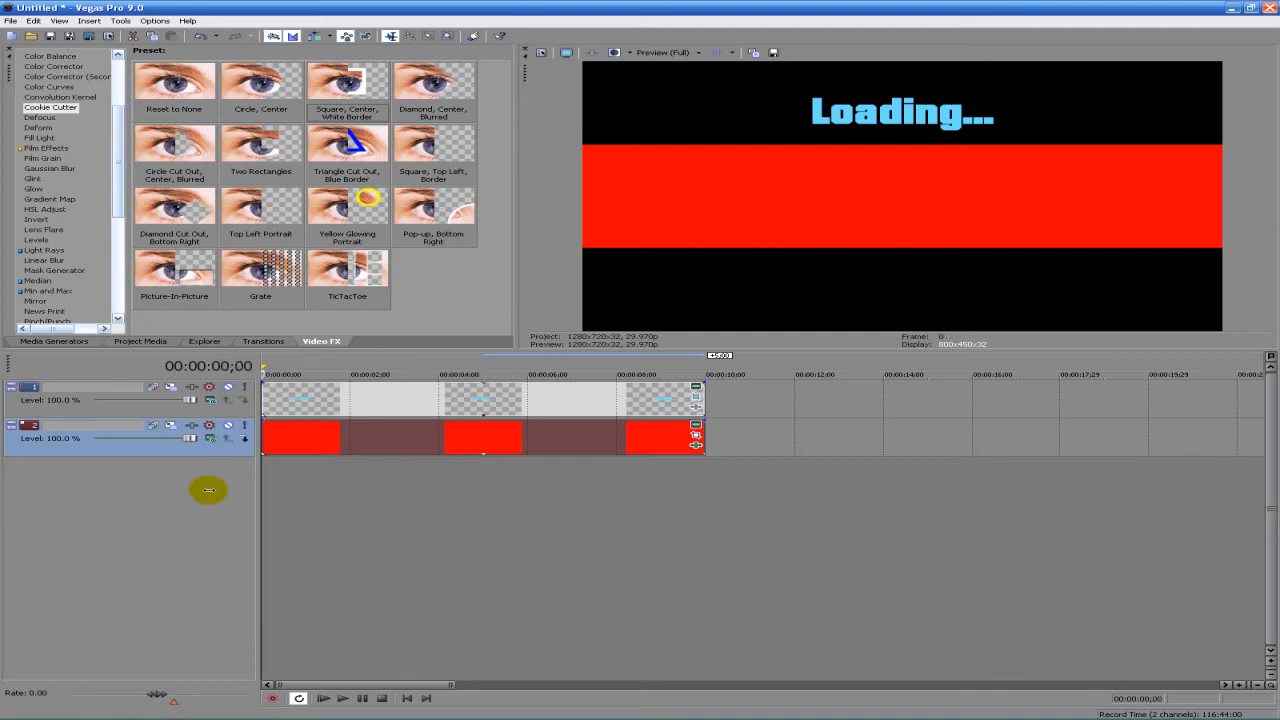
click(697, 434)
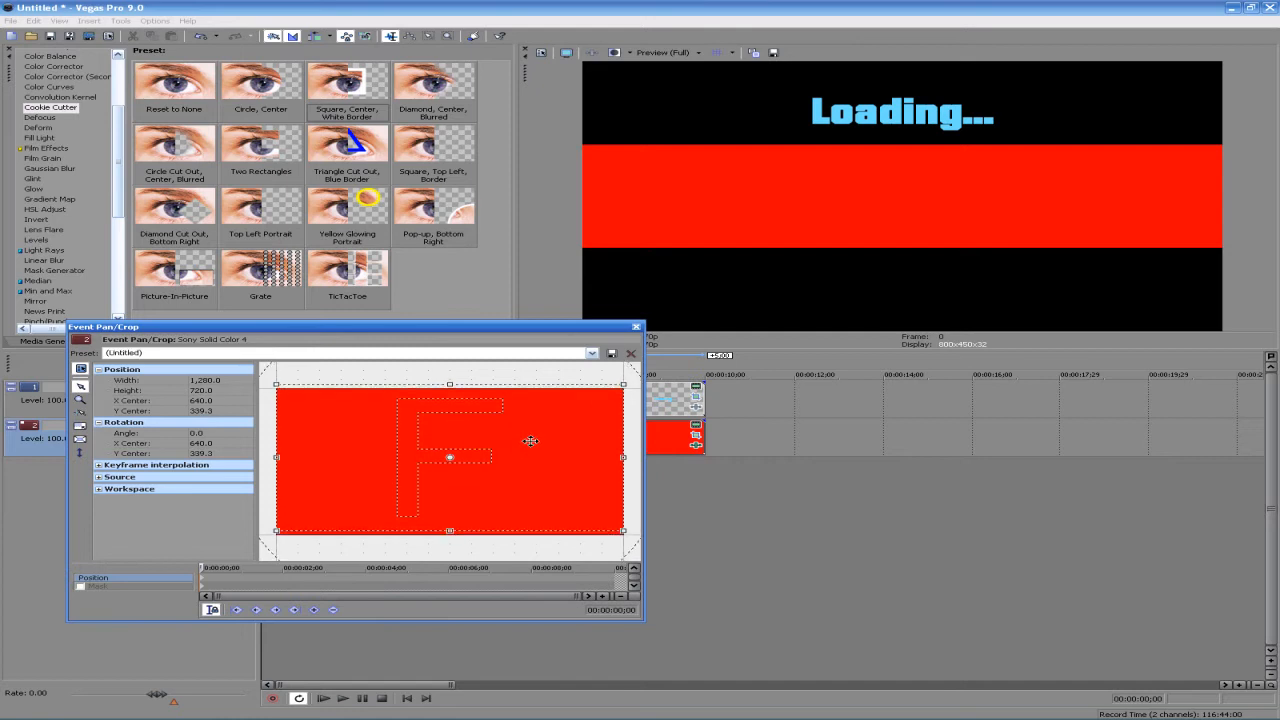
right_click(527, 444)
click(548, 452)
click(82, 440)
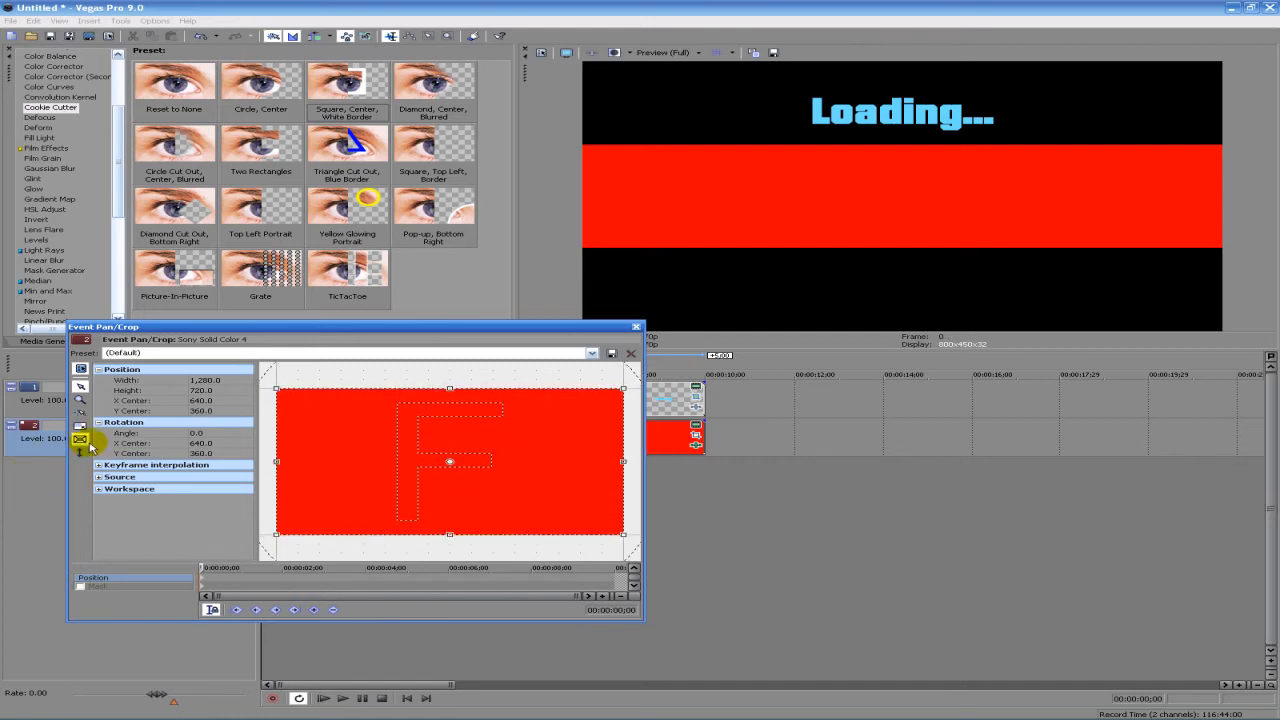
click(82, 452)
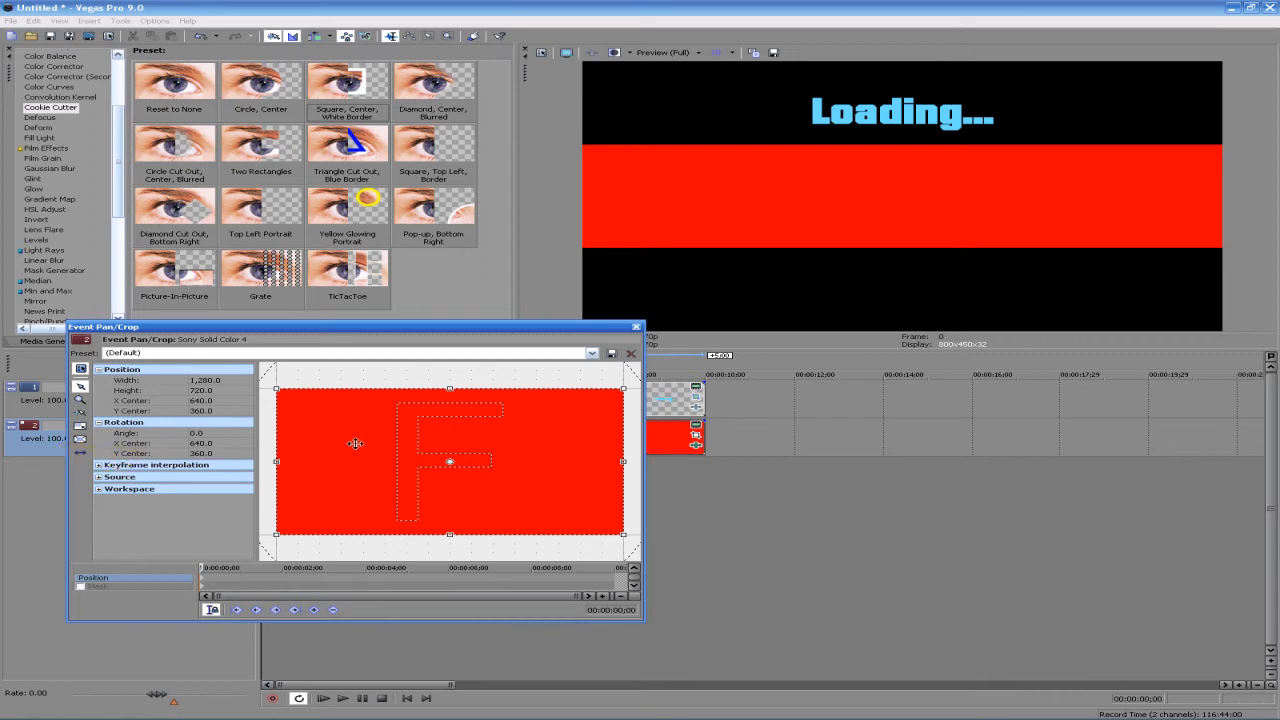
- Pan the red bar out of frame at the start with X Center 1,921.1, and keyframe it at 00:00:04;00 with X Center 1,345.5
drag(454, 455, 803, 358)
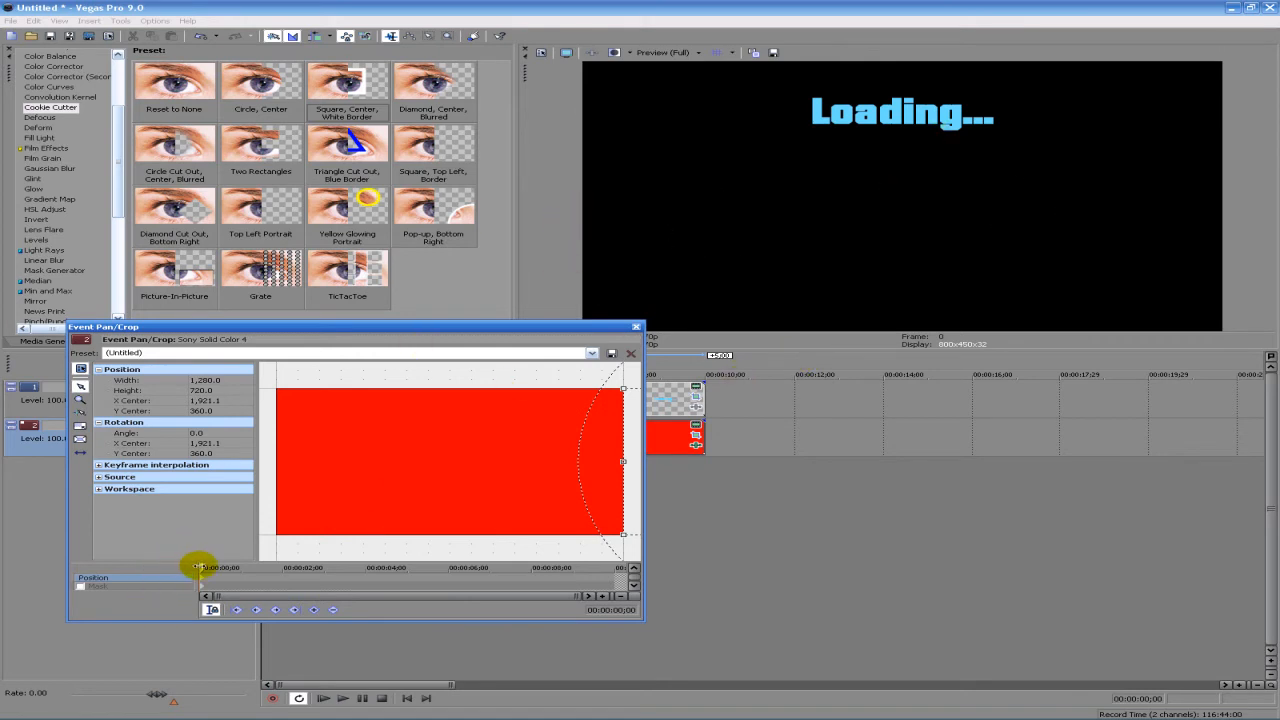
drag(197, 567, 358, 562)
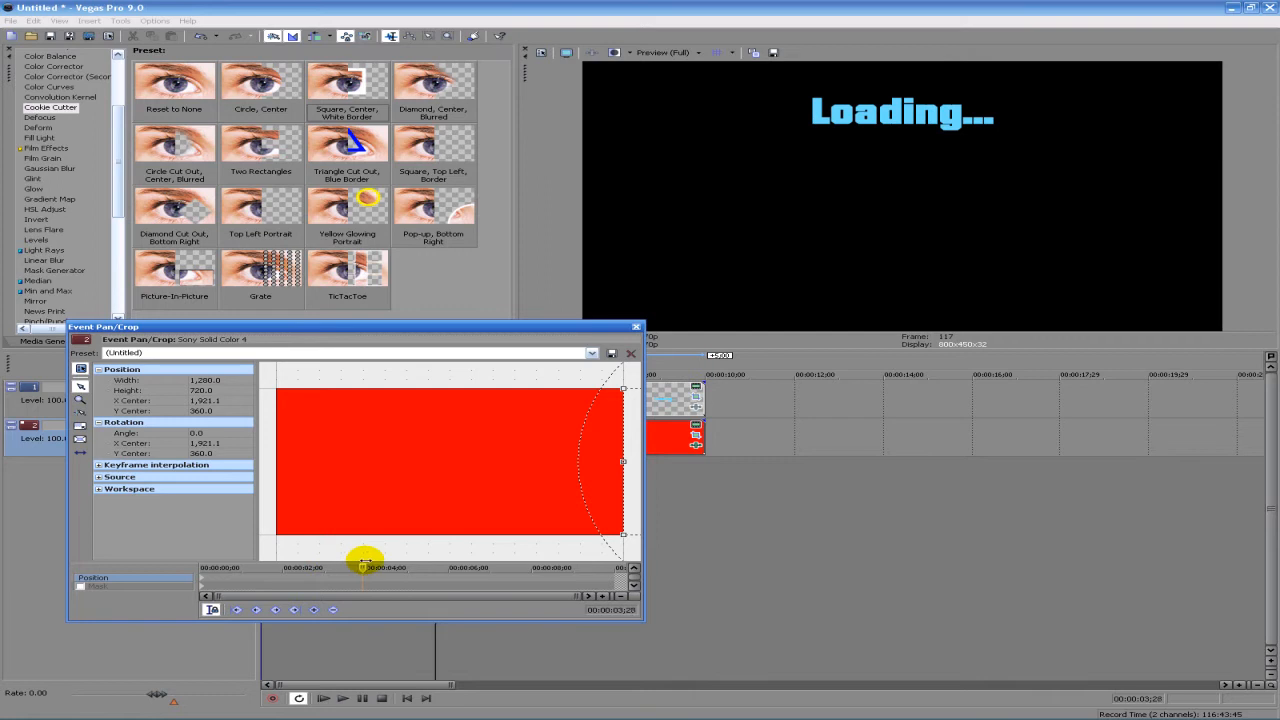
drag(624, 476, 439, 475)
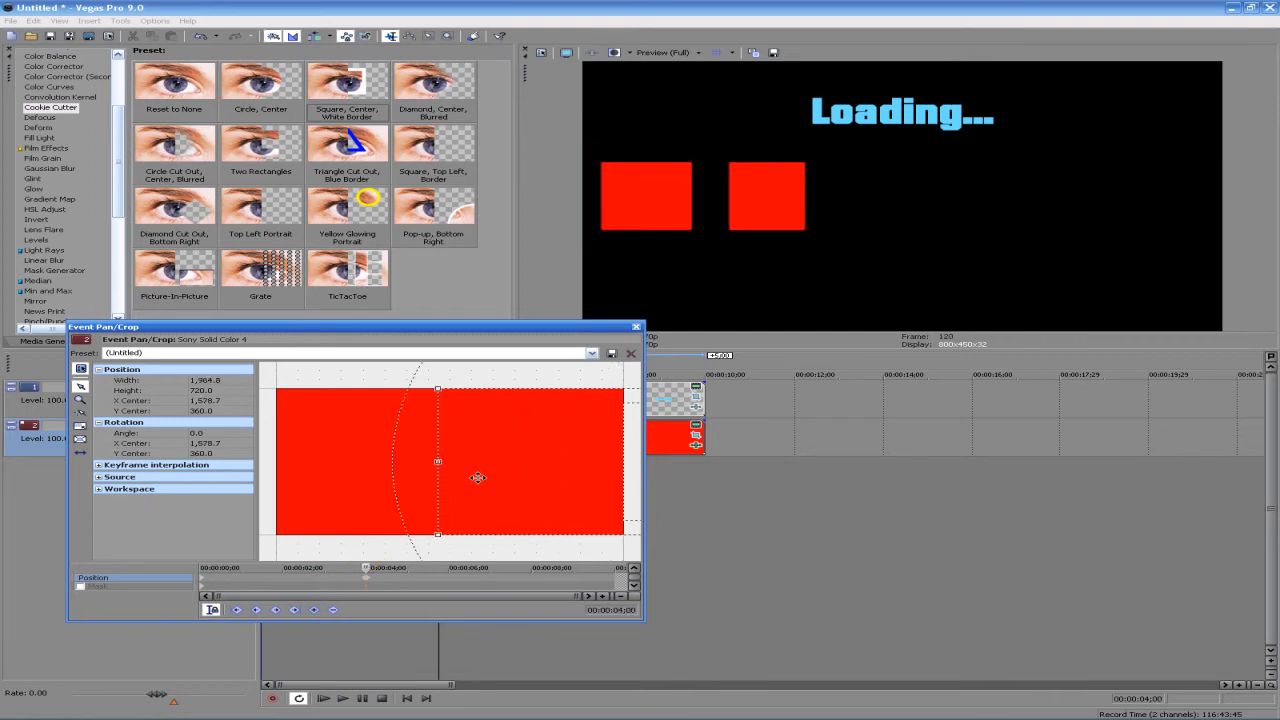
key(ctrl+z)
drag(638, 433, 478, 434)
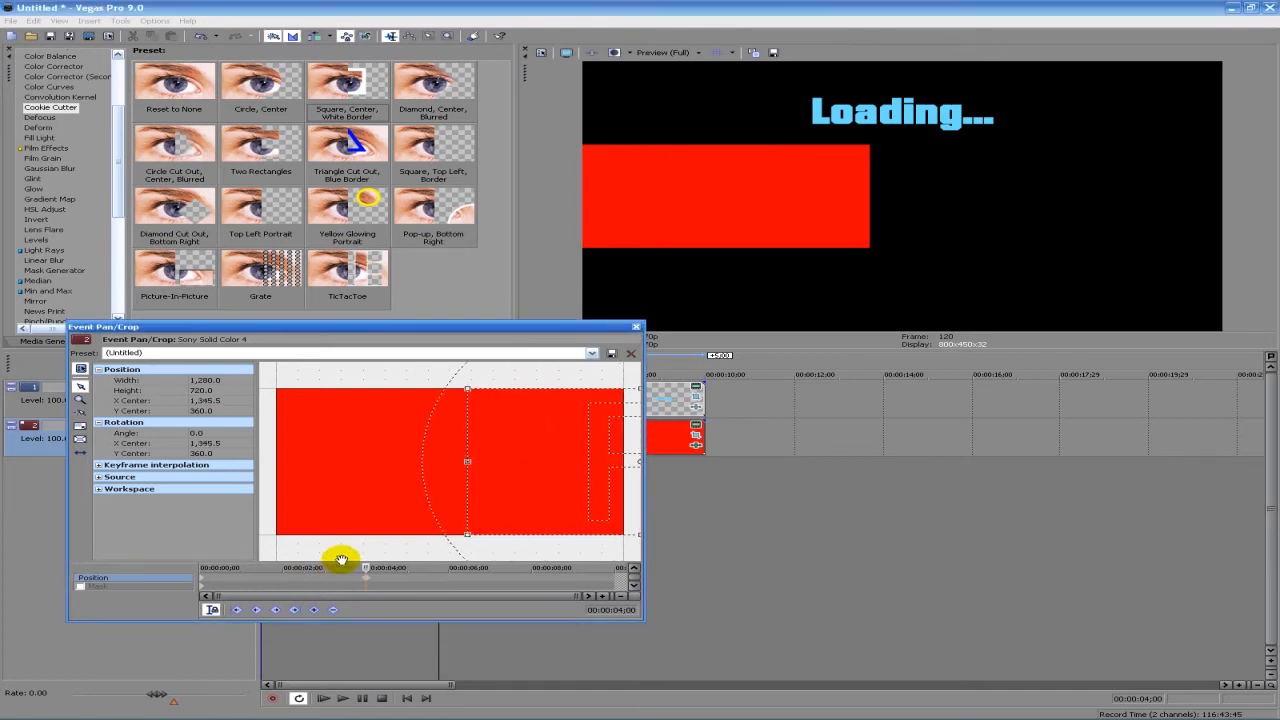
- Keyframe the red bar's pan at 00:00:05;21 with X Center 1,189.0, and add another slightly advanced keyframe shortly before 8 seconds
drag(362, 567, 435, 567)
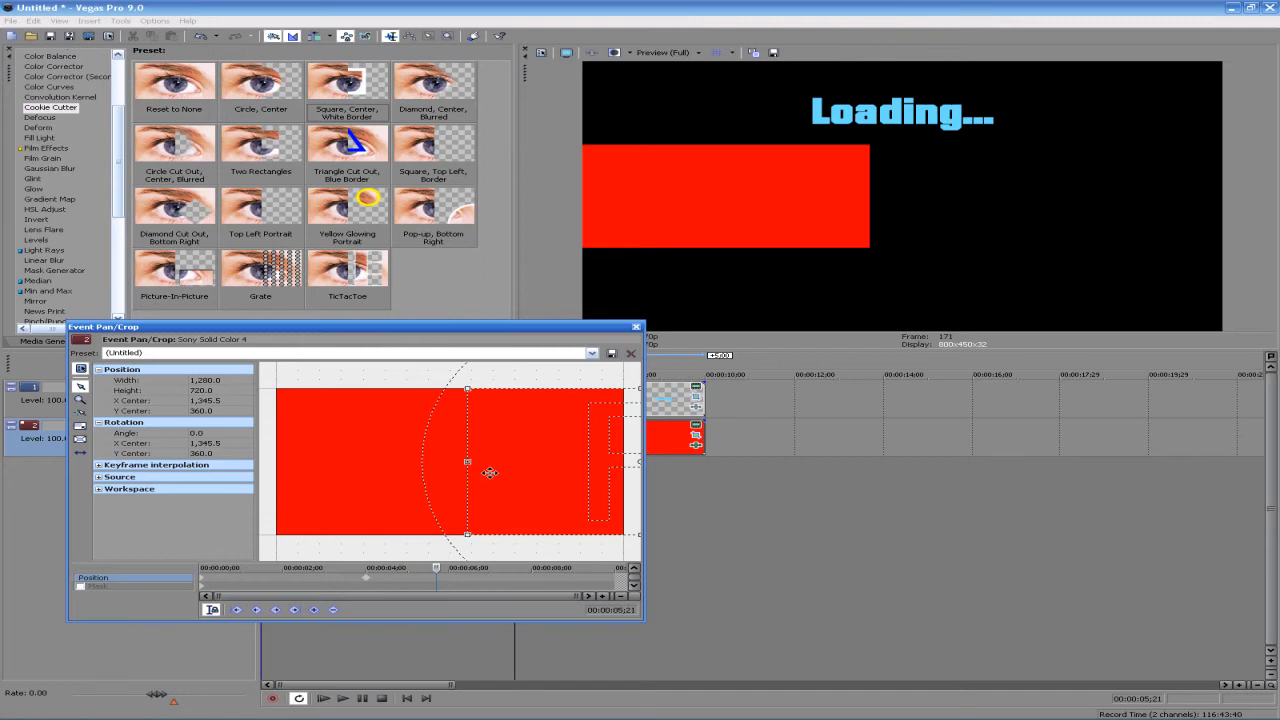
drag(490, 472, 447, 475)
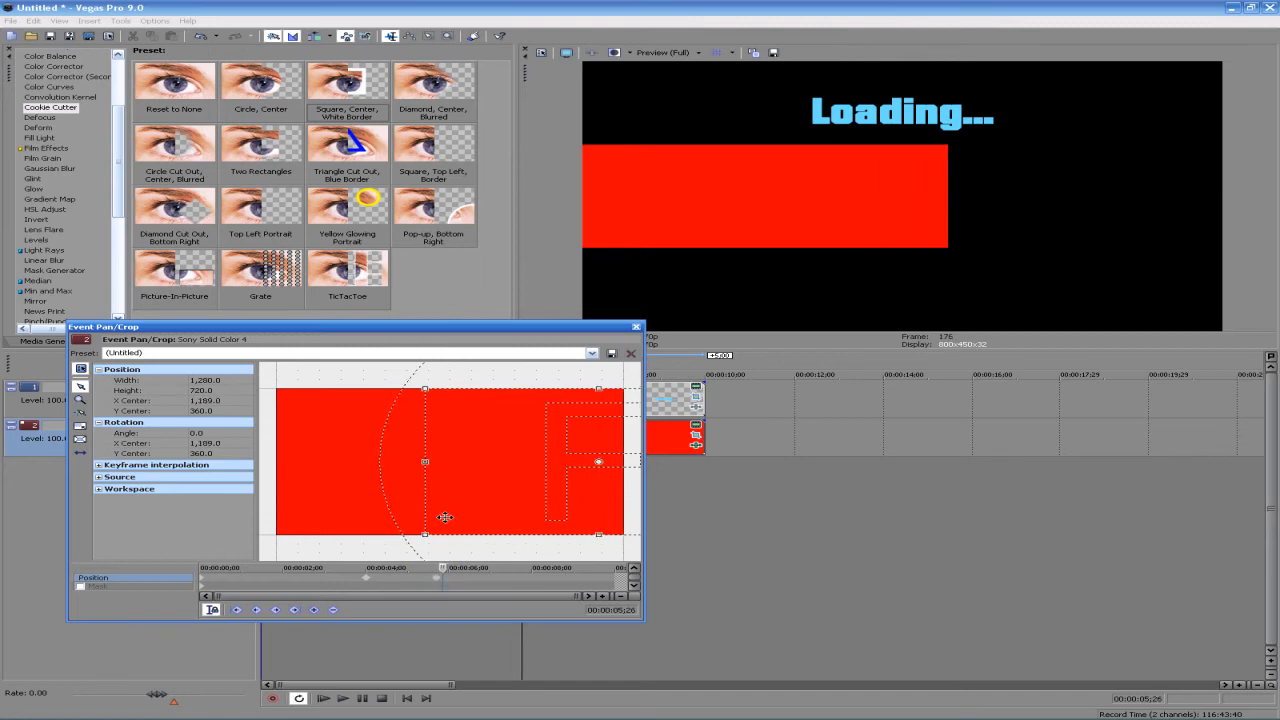
drag(440, 568, 520, 567)
drag(482, 481, 474, 478)
- Pan the red bar further with a keyframe at 00:00:08;02 and restore its full framing at 00:00:09;20, closing the Pan/Crop settings
mouse_move(520, 567)
mouse_down()
mouse_move(603, 563)
mouse_move(514, 567)
mouse_move(543, 564)
mouse_move(526, 567)
mouse_up()
drag(415, 462, 411, 463)
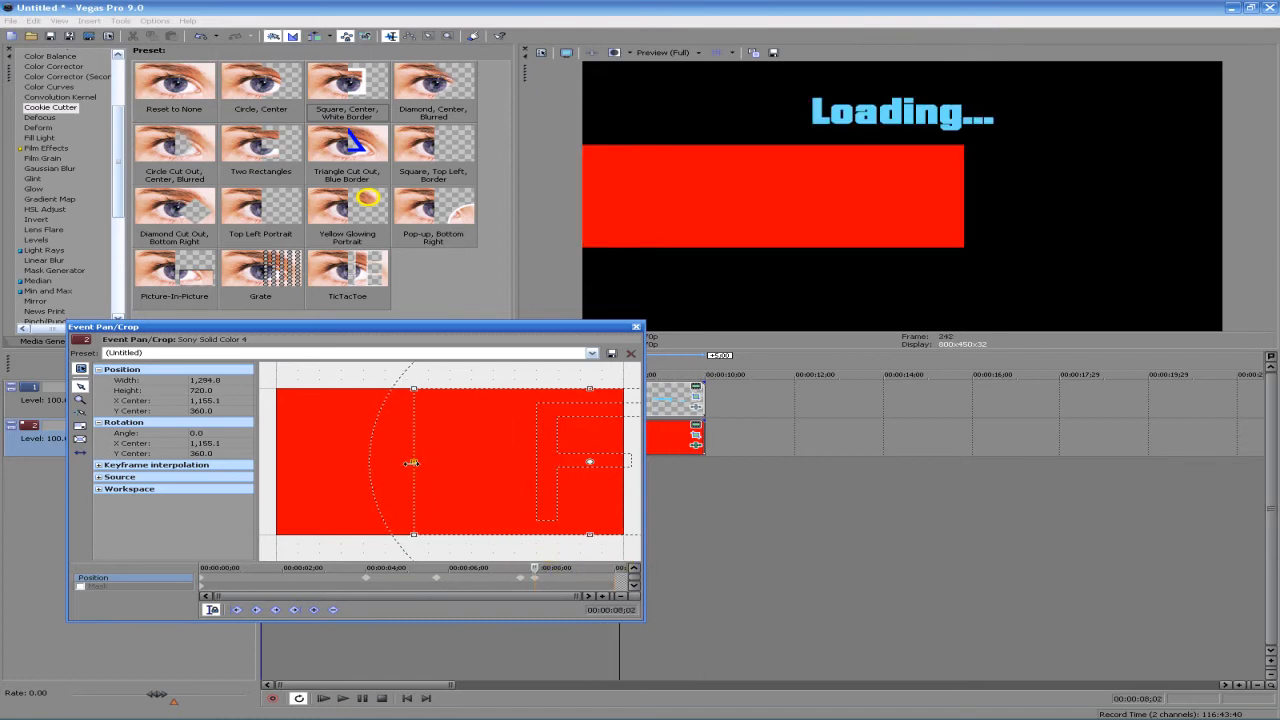
key(ctrl+z)
drag(491, 464, 422, 460)
drag(540, 567, 601, 558)
drag(504, 490, 439, 489)
right_click(439, 490)
click(465, 498)
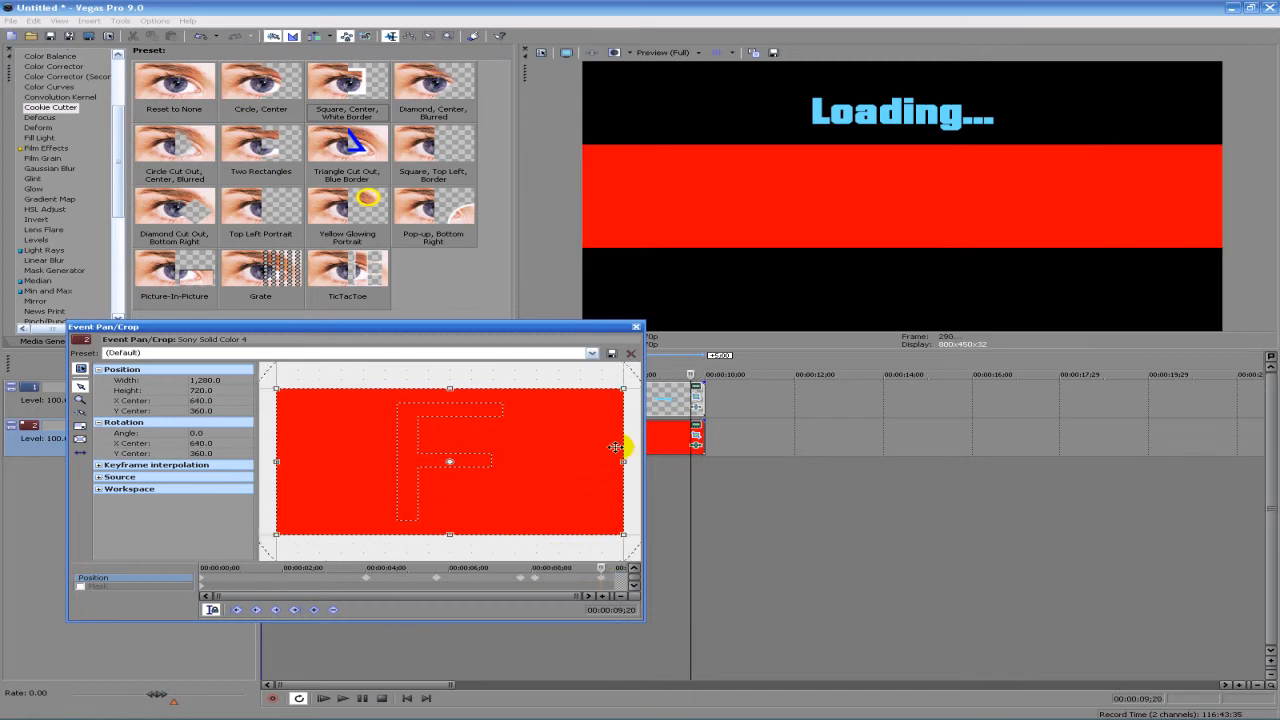
click(637, 327)
- Play the loading bar animation from the start, stop playback and scrub back through the bar's movement to 00:00:03;26
click(323, 698)
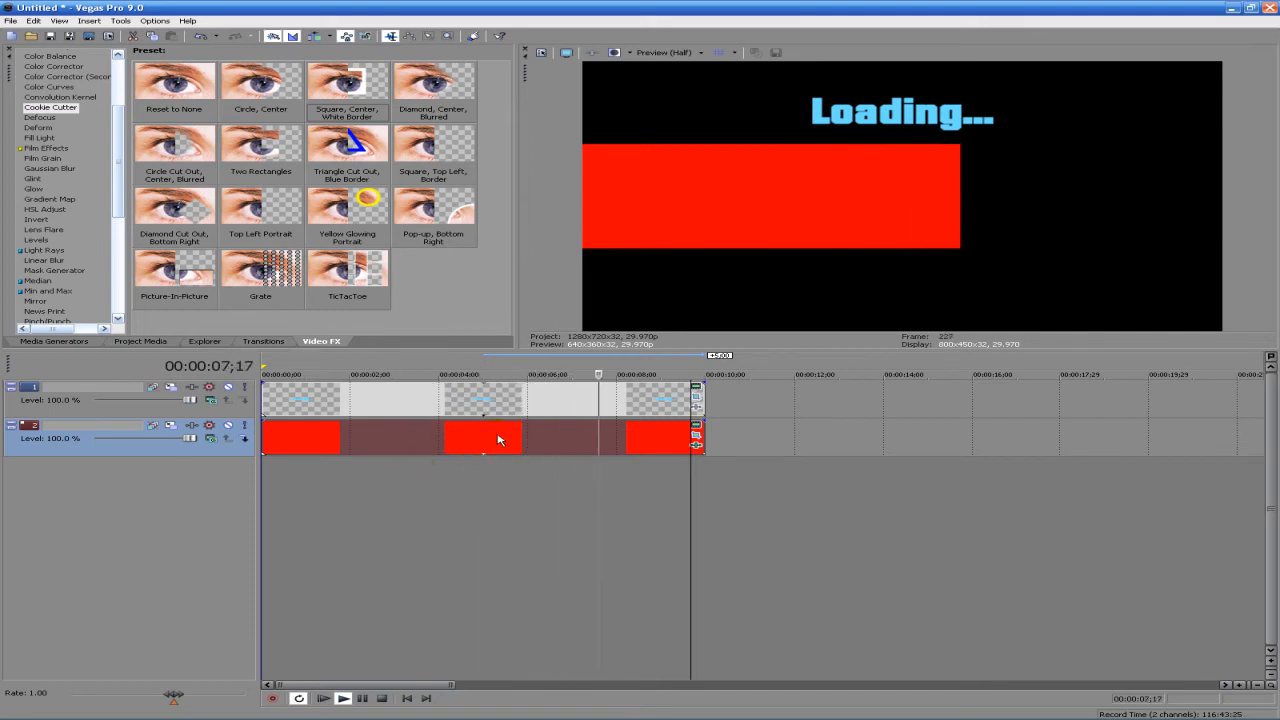
click(581, 437)
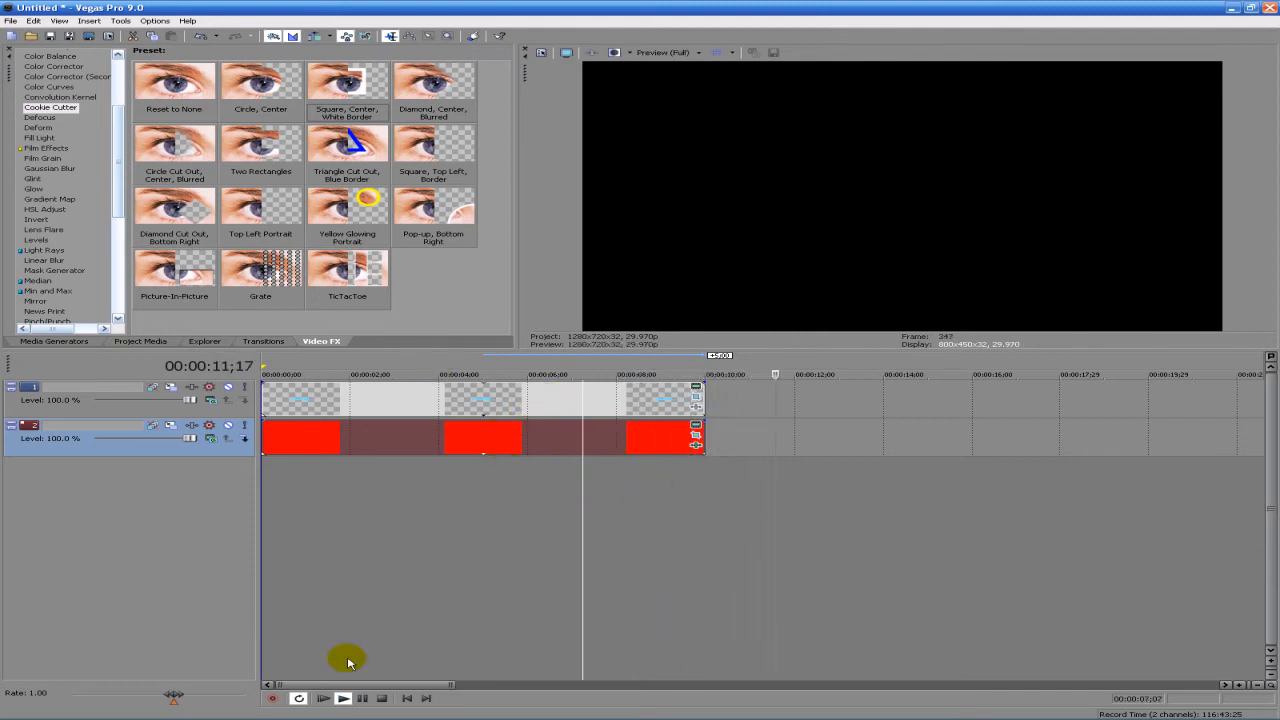
click(381, 698)
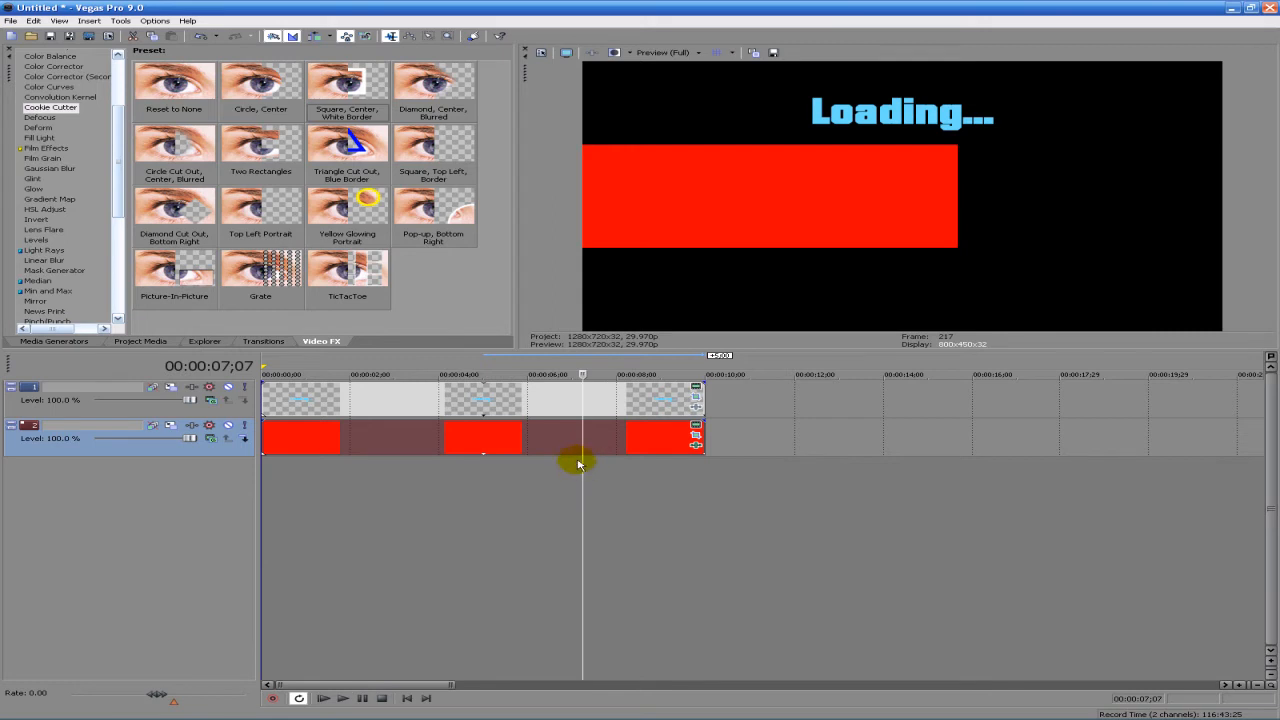
drag(581, 466, 434, 470)
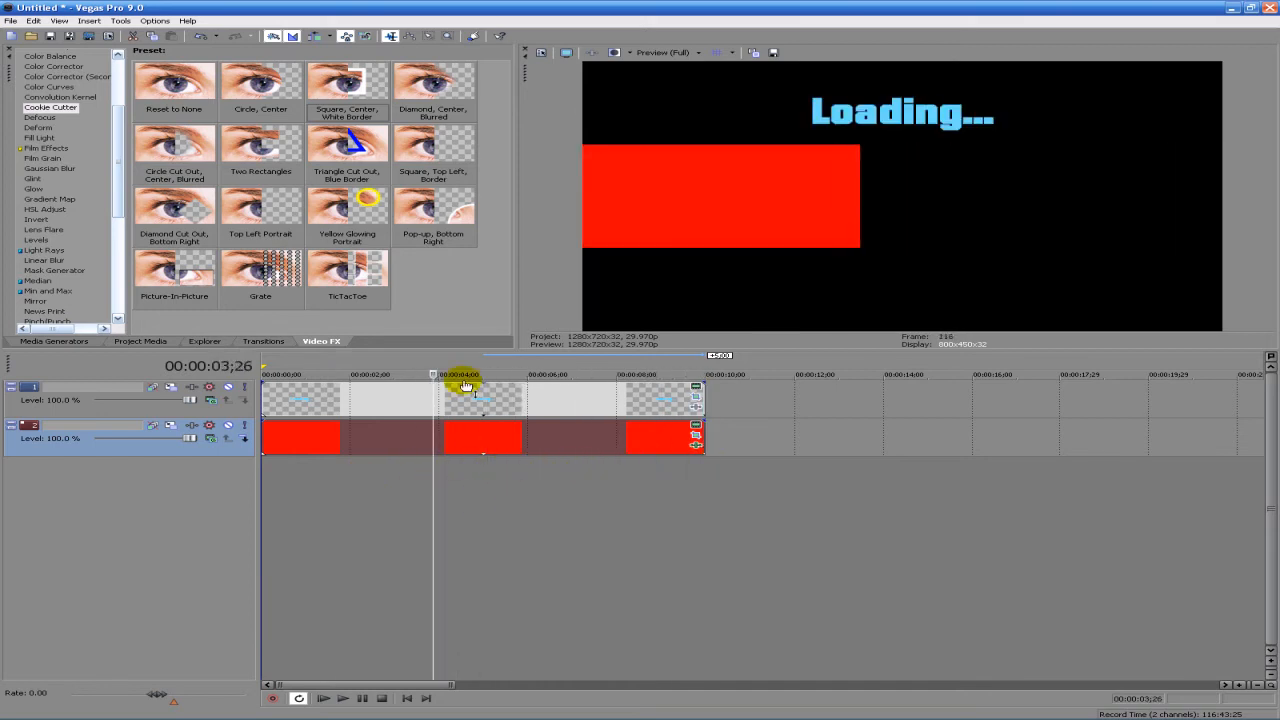
- Try the Glint effect's Sparkle preset on the "Loading..." text clip with Boost at -100, and remove the effect
click(308, 407)
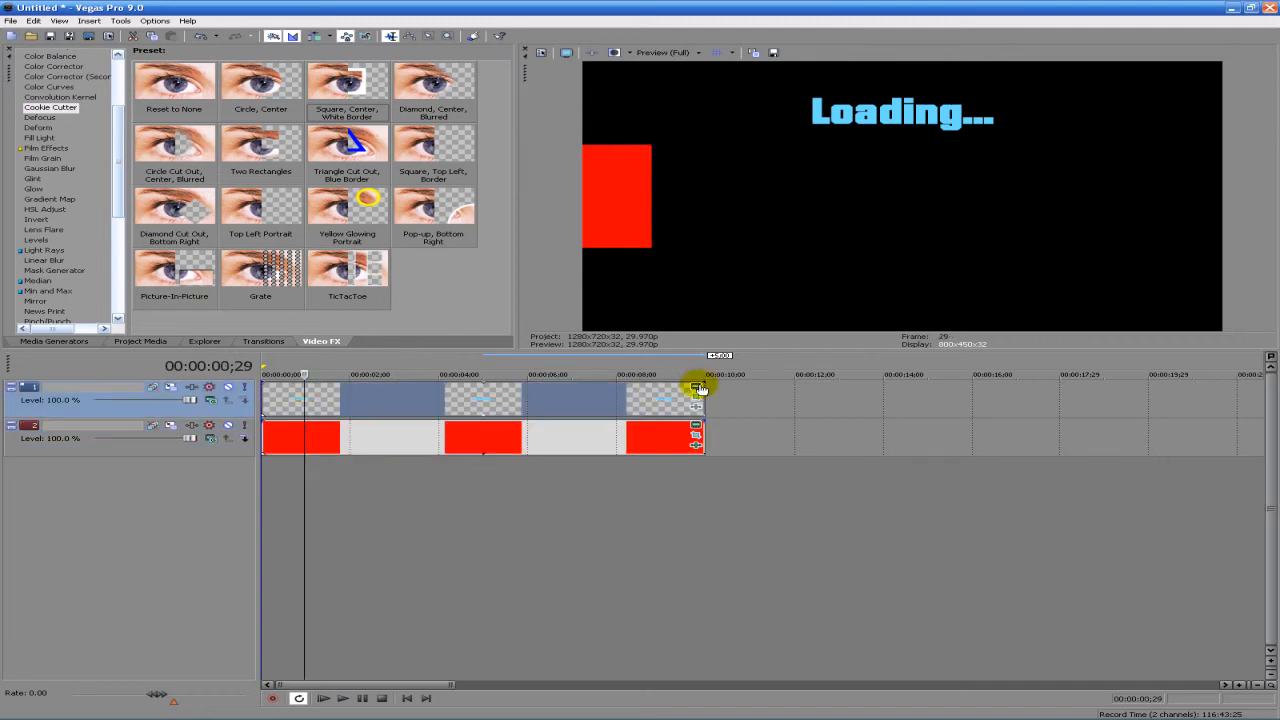
click(196, 341)
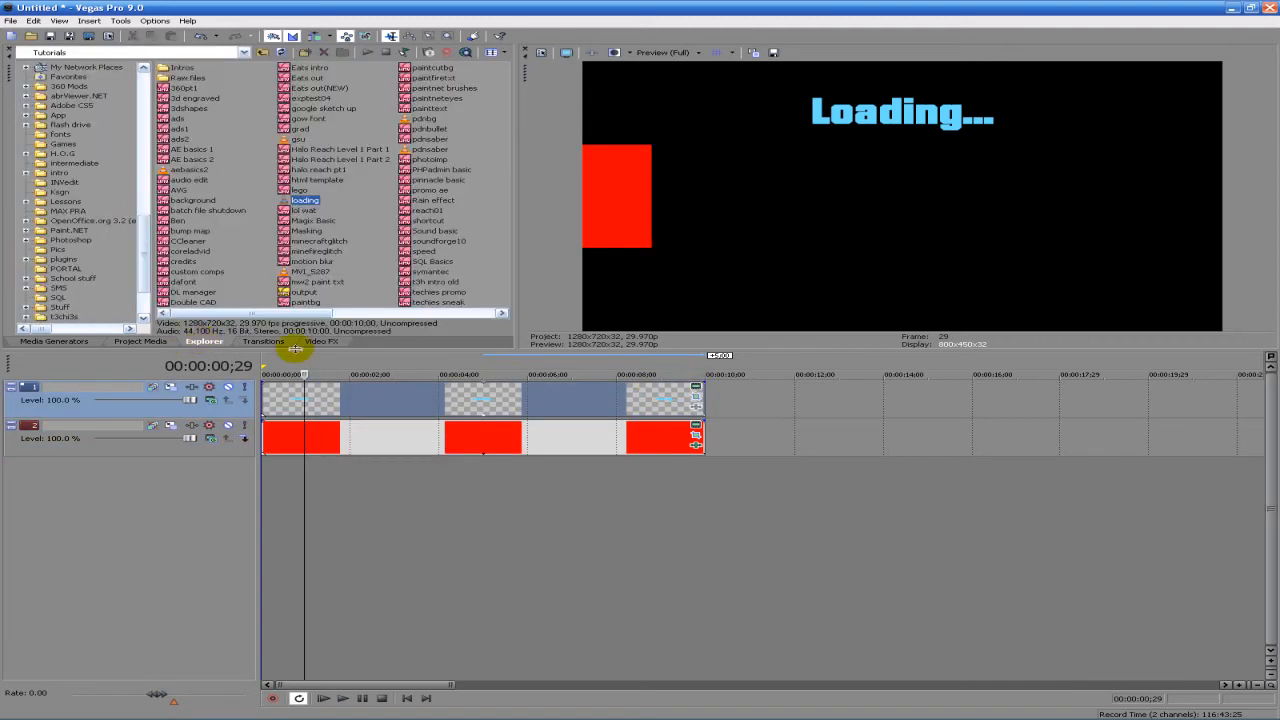
click(55, 342)
click(321, 341)
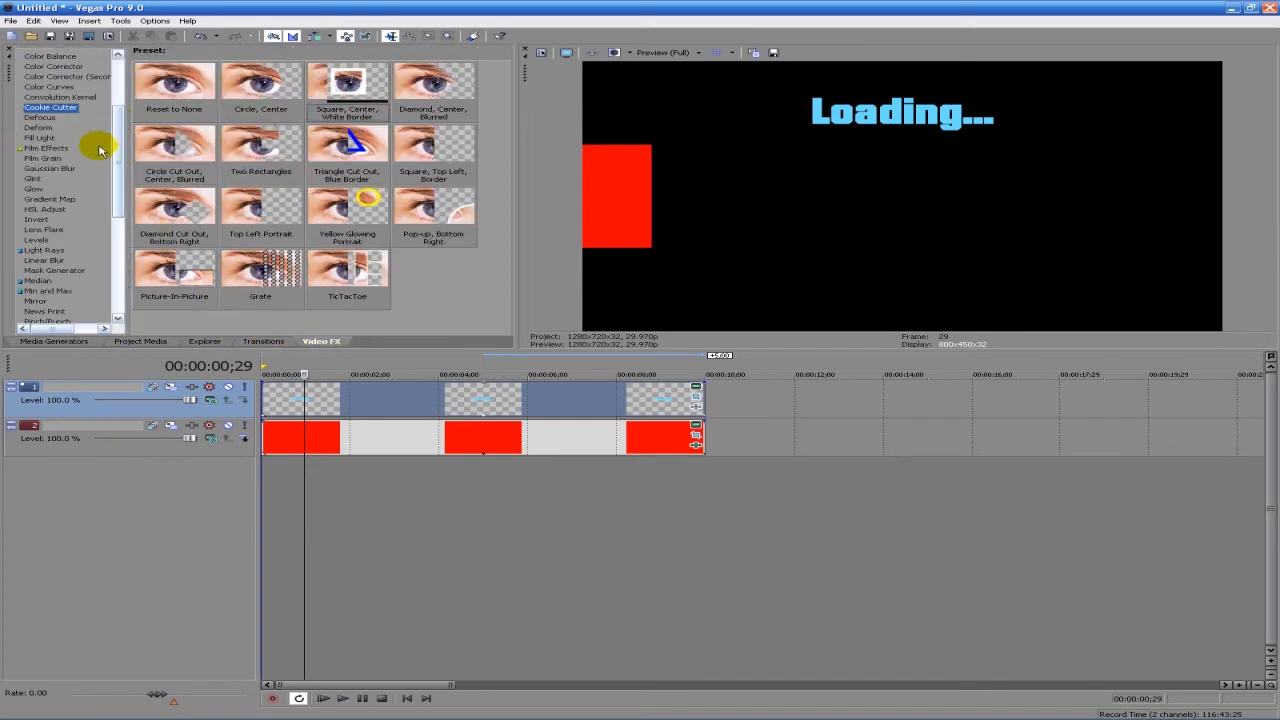
click(33, 178)
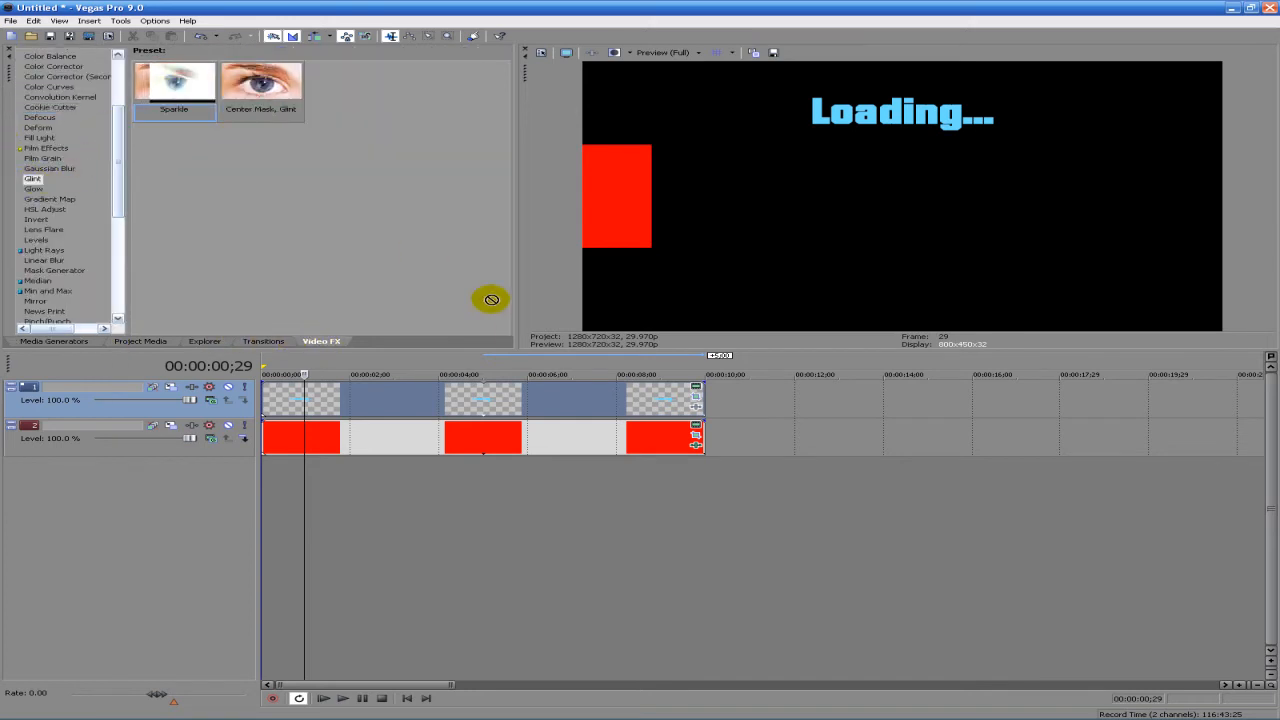
drag(538, 400, 540, 402)
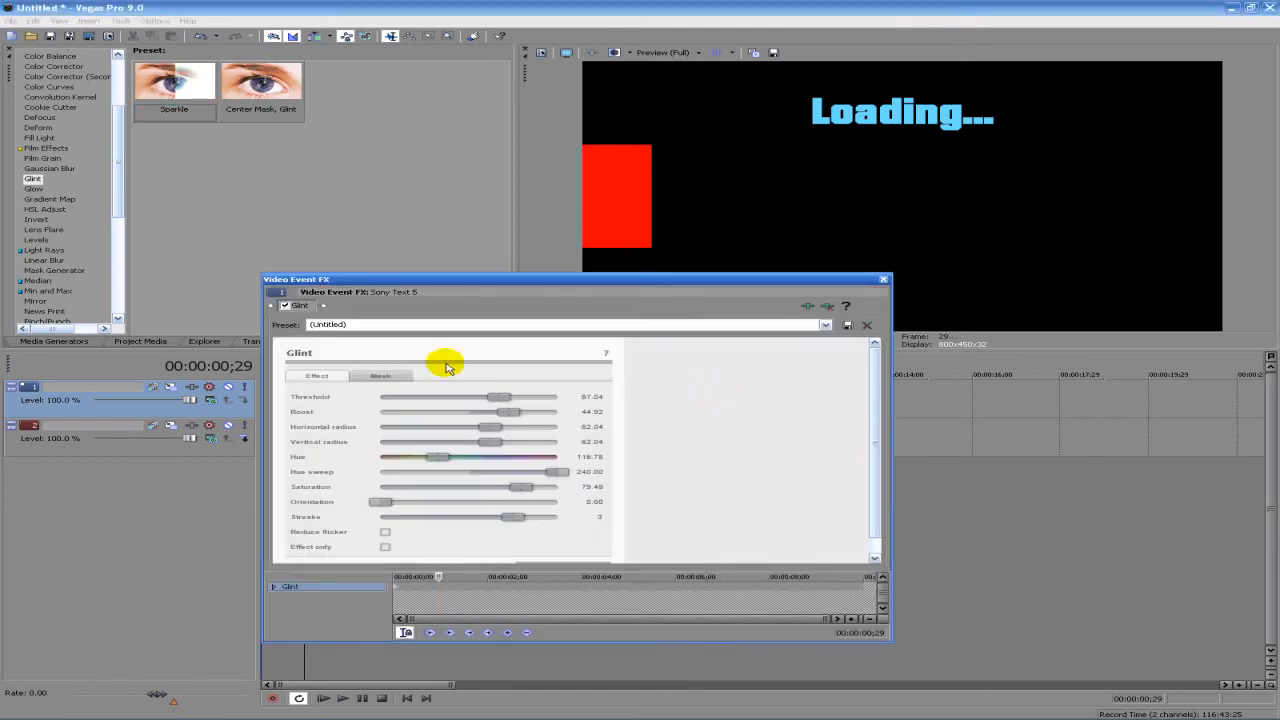
drag(503, 415, 370, 417)
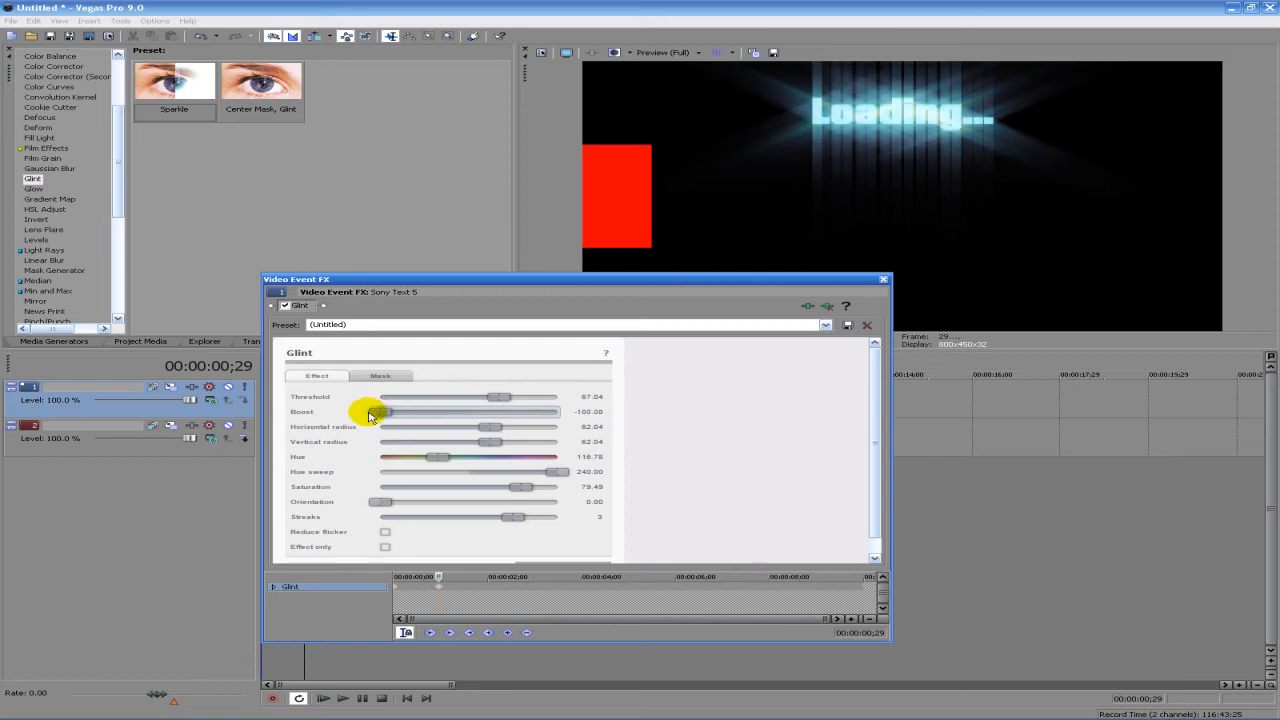
click(822, 307)
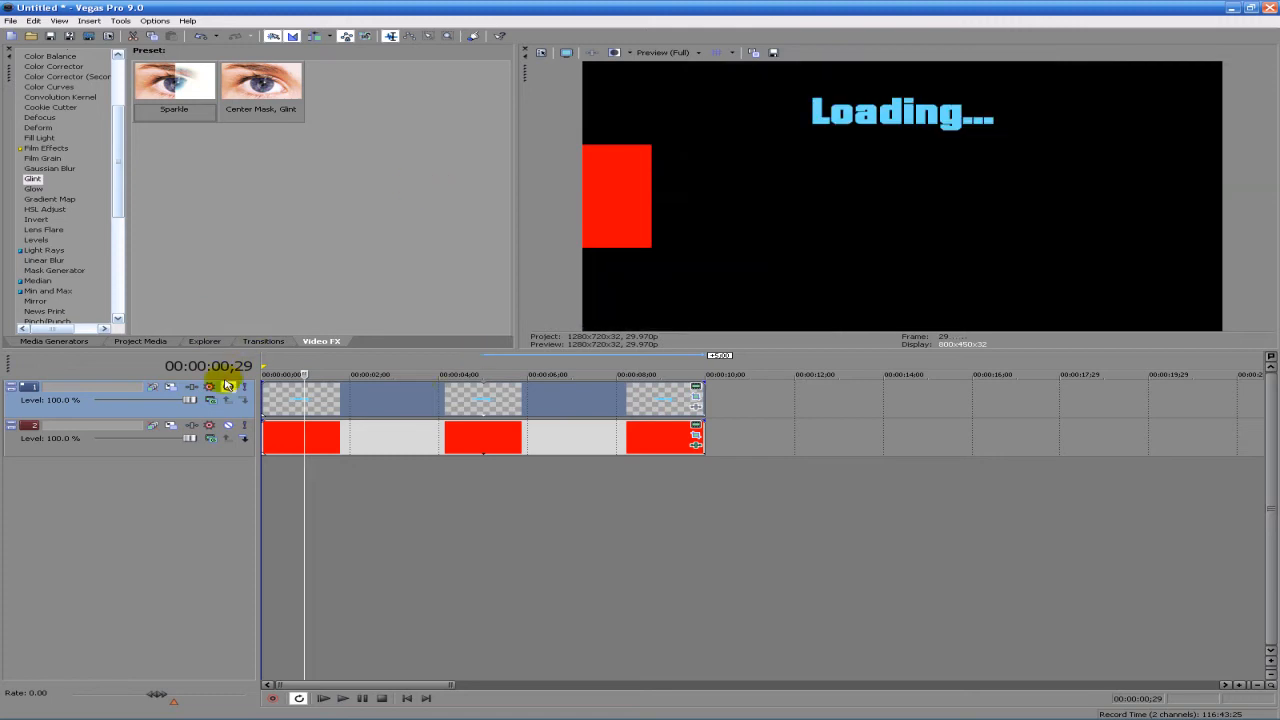
- Insert a new video track above the text and place a Standard Turbulence noise texture at its start
right_click(771, 415)
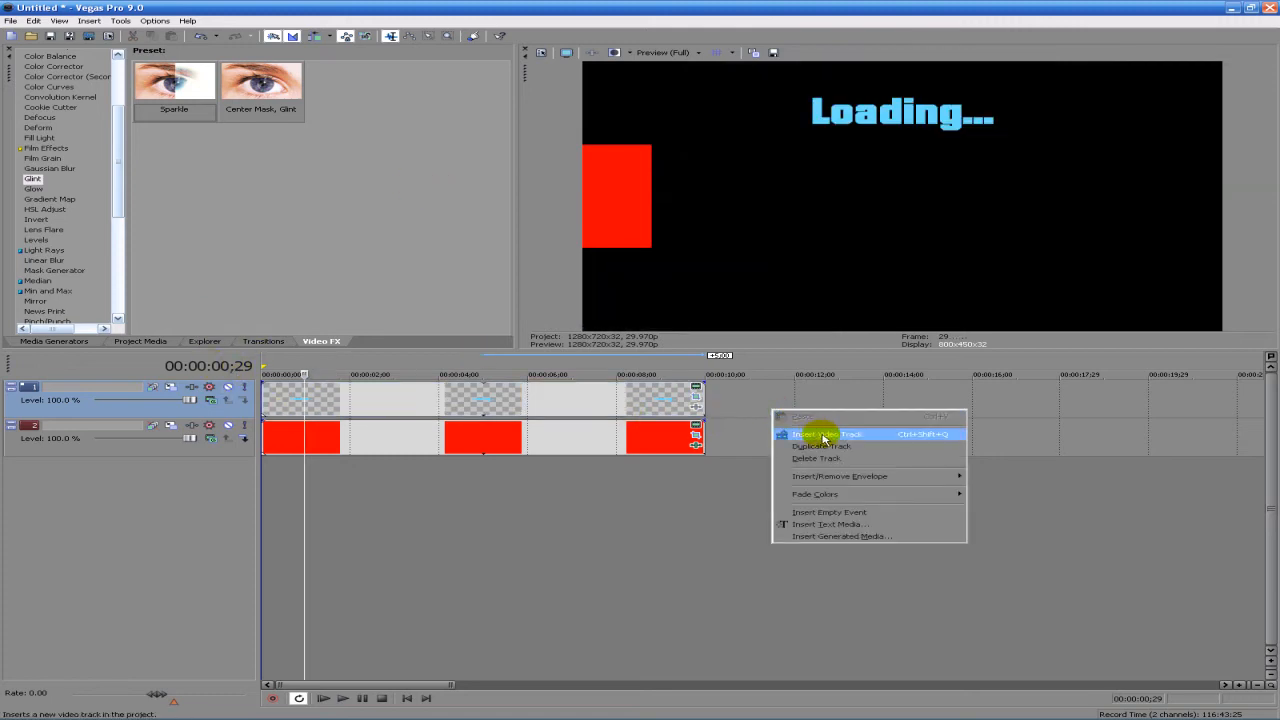
click(811, 437)
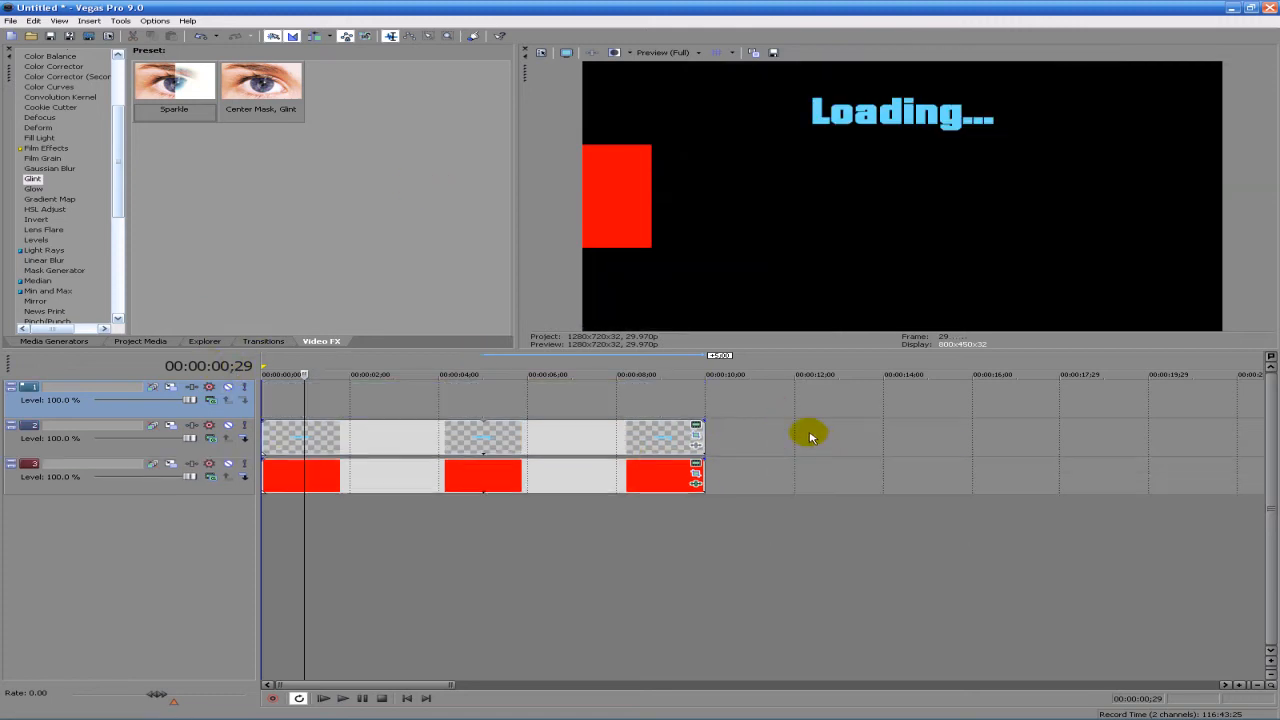
click(160, 343)
click(56, 341)
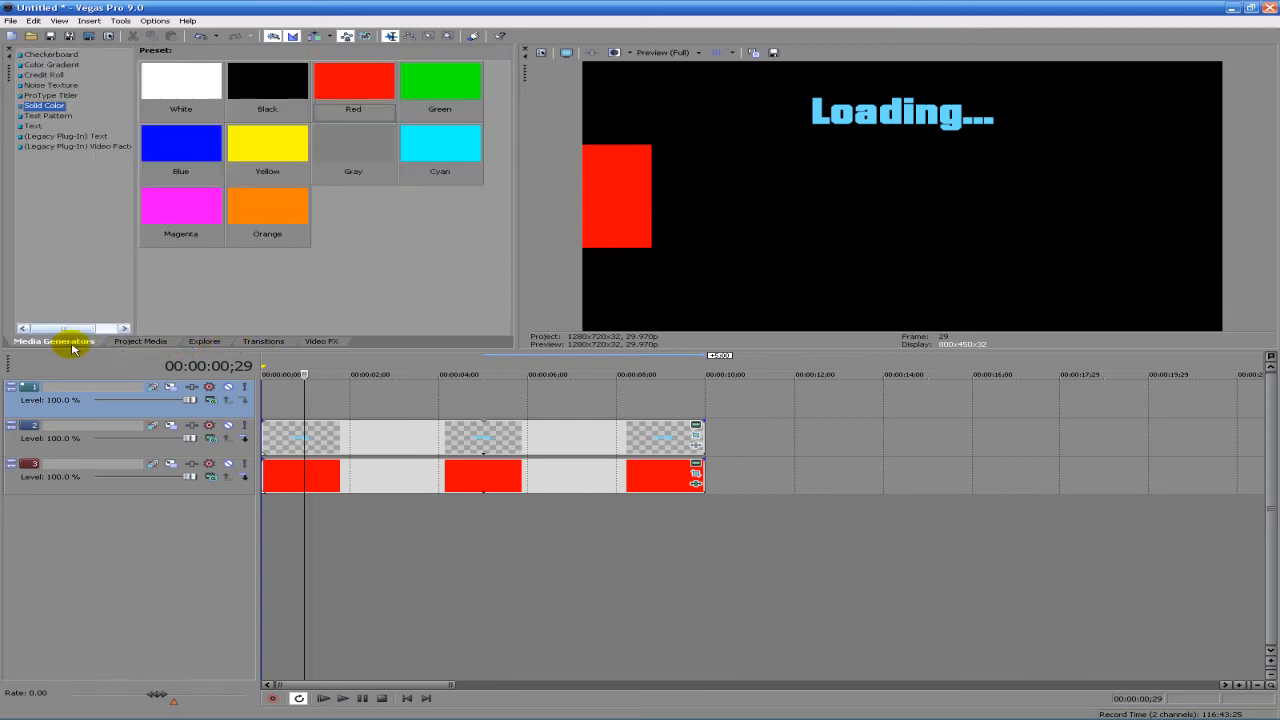
click(45, 86)
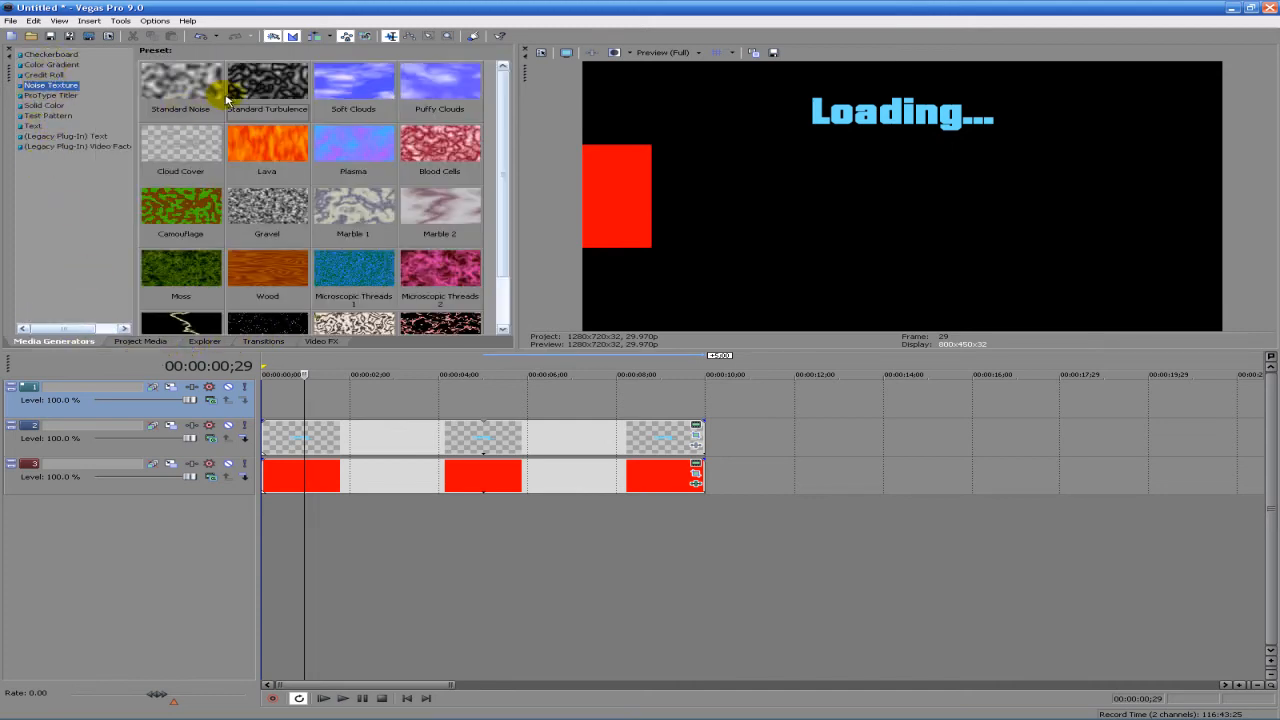
drag(316, 325, 268, 395)
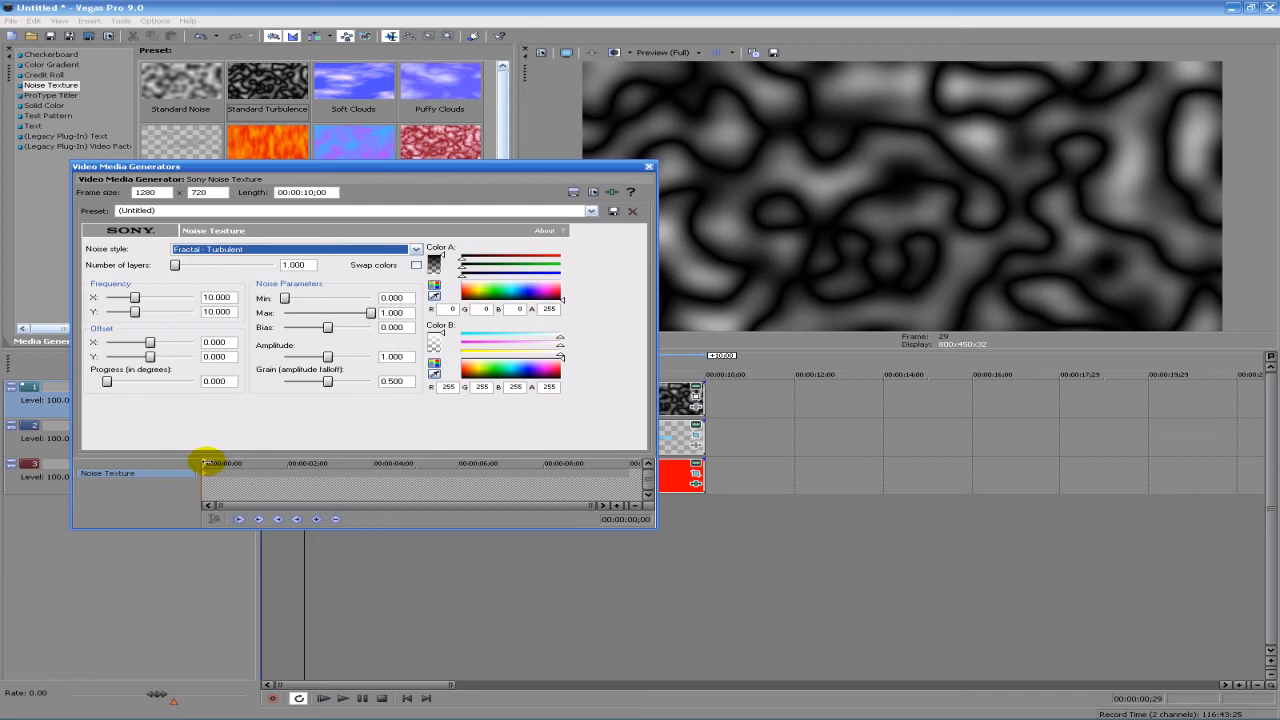
- Animate the noise texture with a keyframe at 00:00:10;00 that sets Progress to 10.000, check the motion and close the generator settings
drag(204, 462, 219, 463)
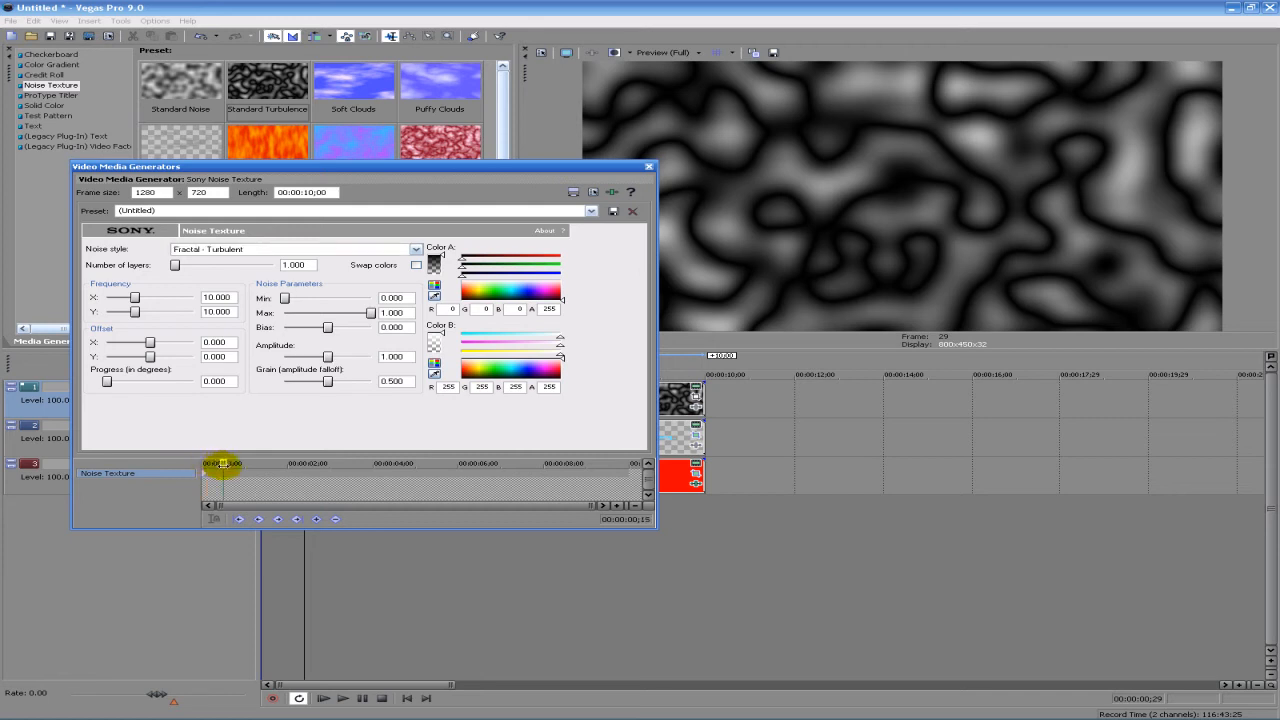
drag(306, 465, 810, 466)
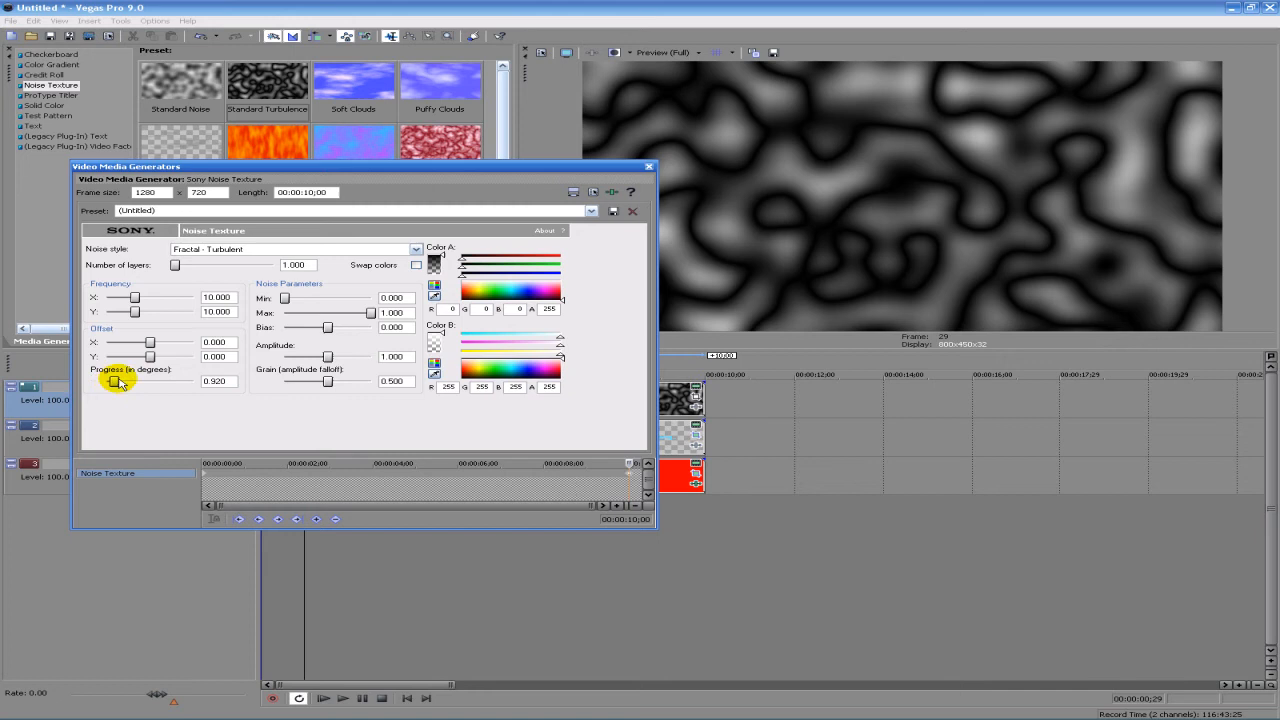
drag(115, 380, 193, 381)
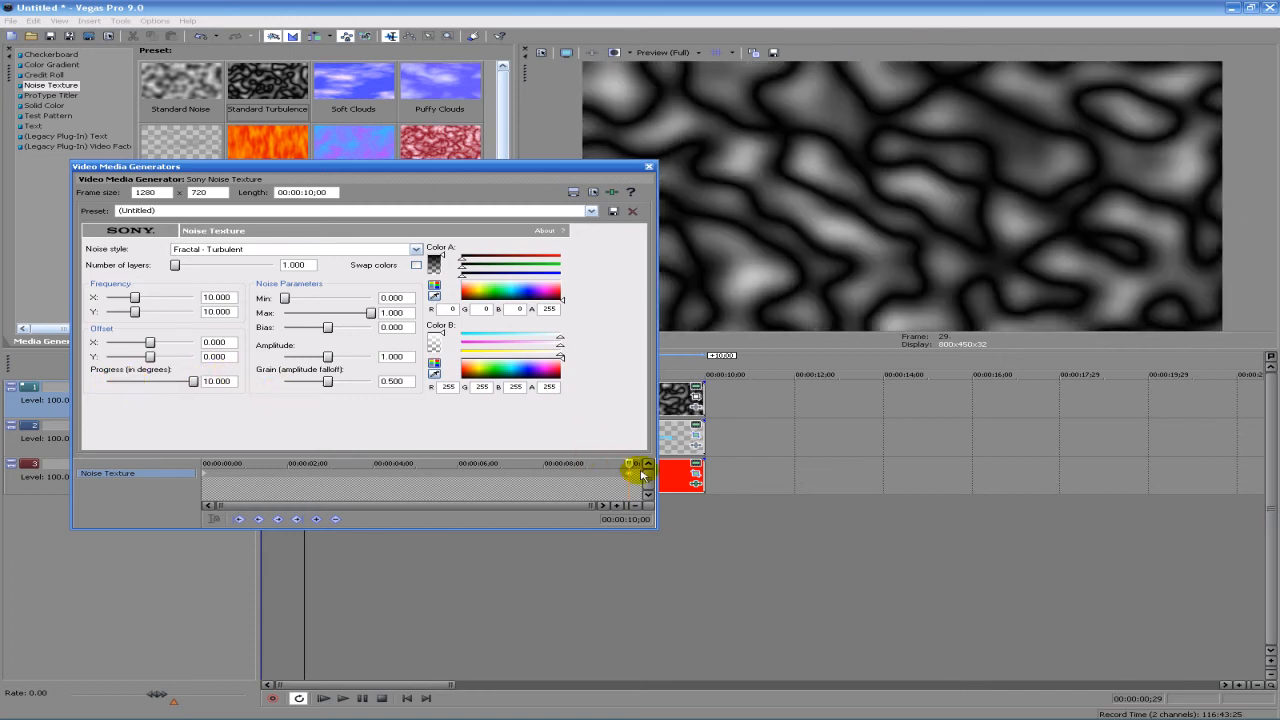
drag(627, 463, 477, 463)
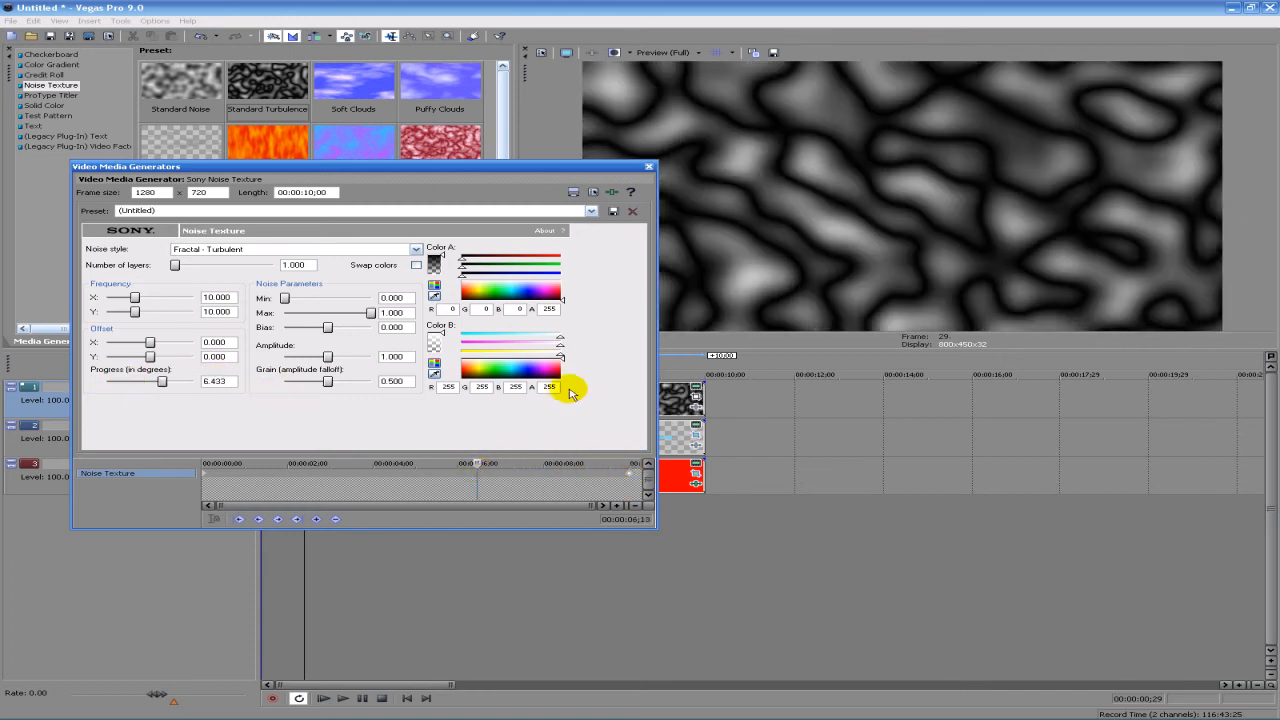
click(648, 168)
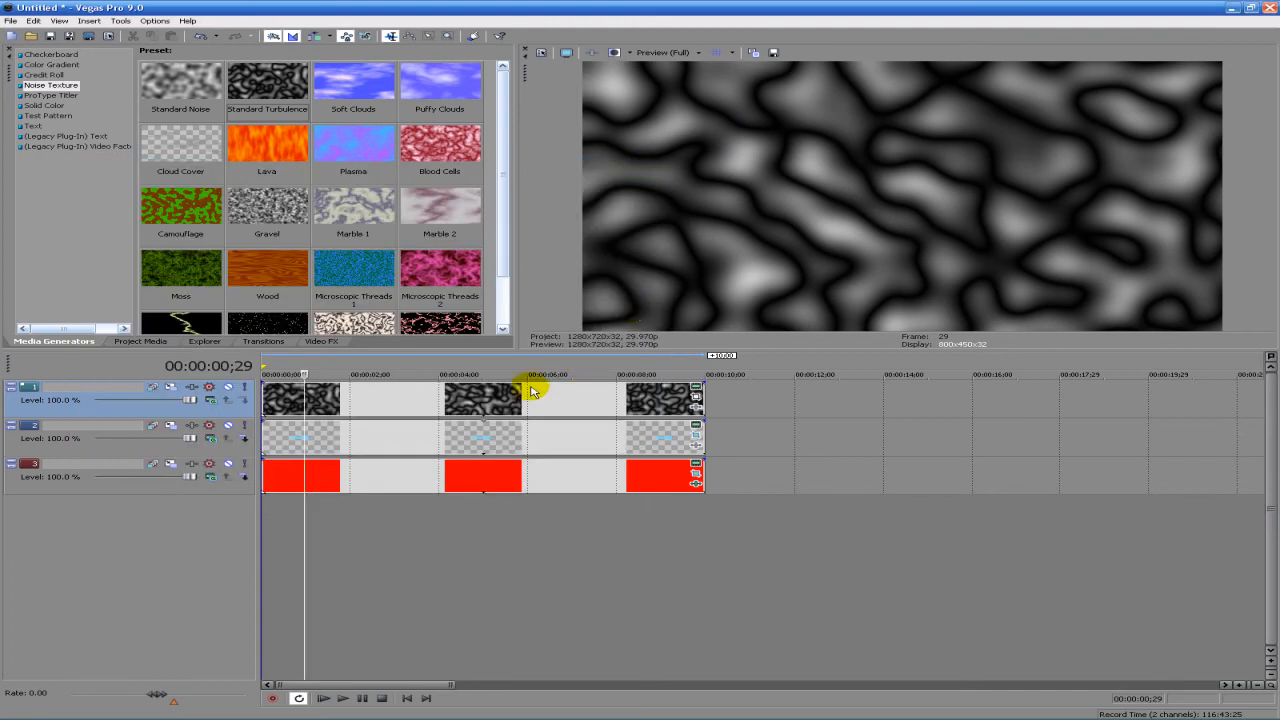
- Set the noise texture track's compositing mode to Dodge and scrub the timeline to 00:00:06;10 to check the blend
click(528, 388)
drag(525, 393, 295, 418)
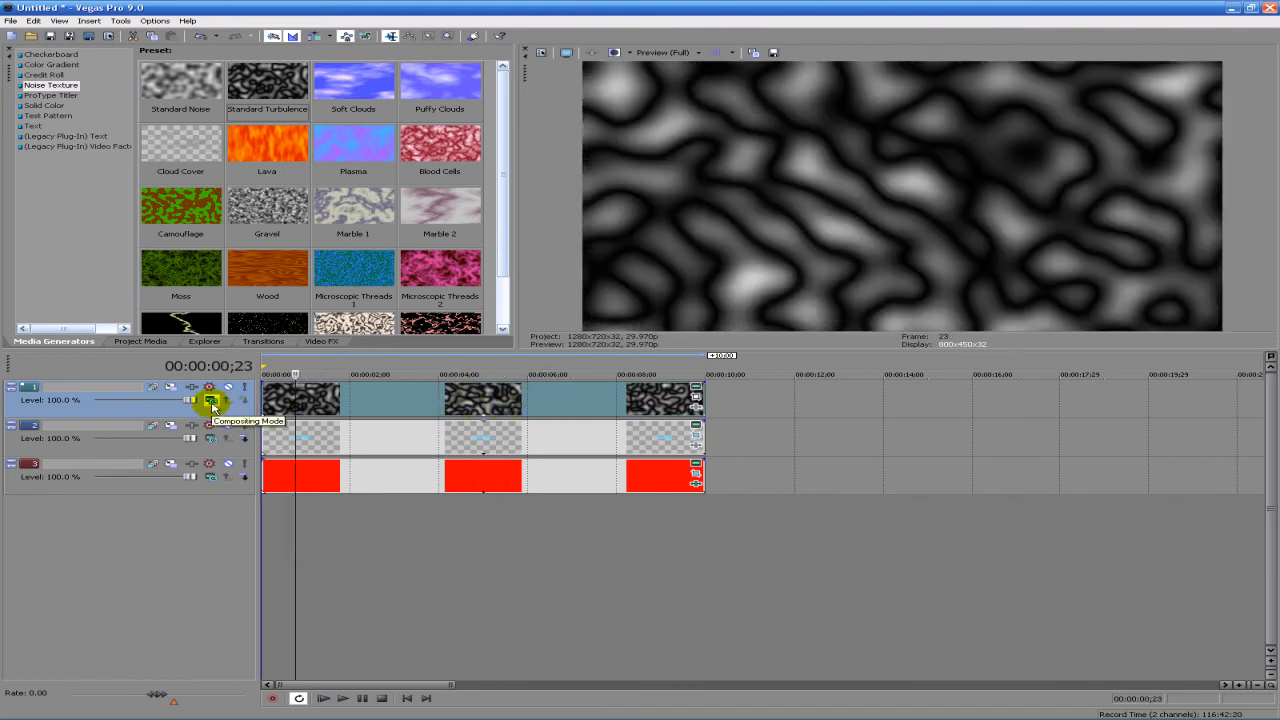
click(211, 402)
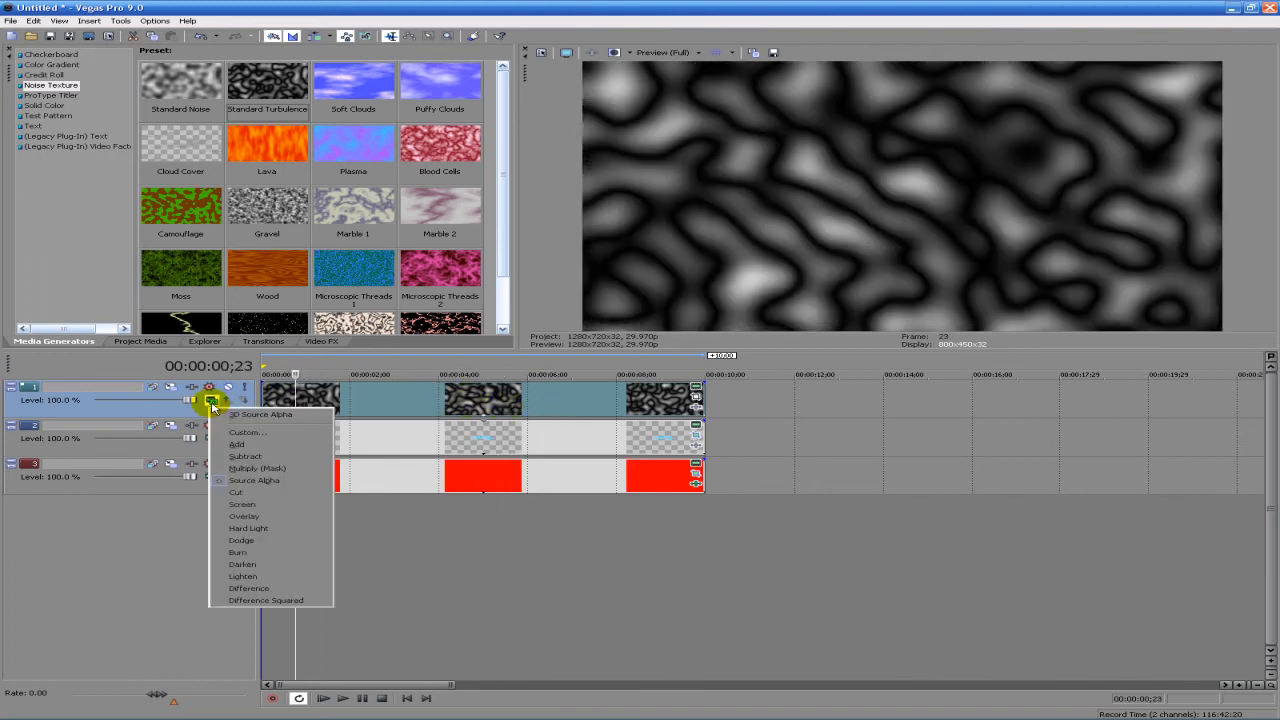
click(267, 542)
drag(296, 406, 542, 425)
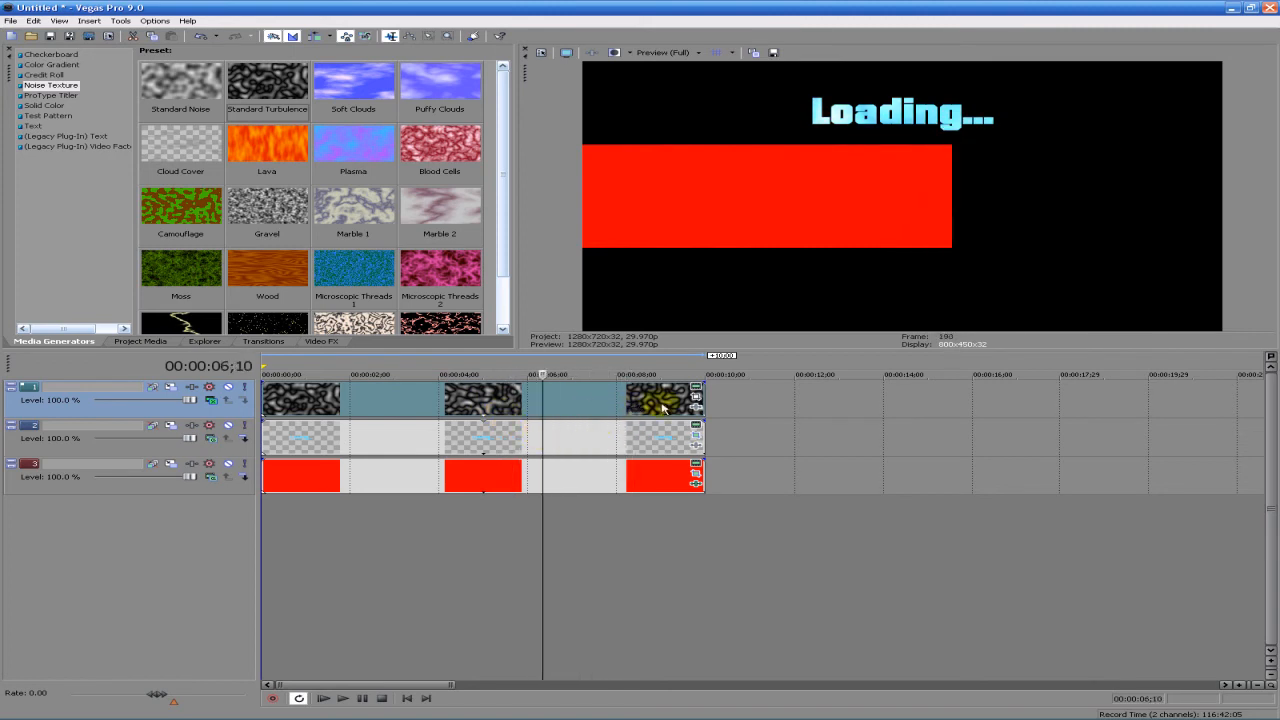
- Apply the Glow effect's Reset to None preset to the "Loading..." text clip
click(212, 342)
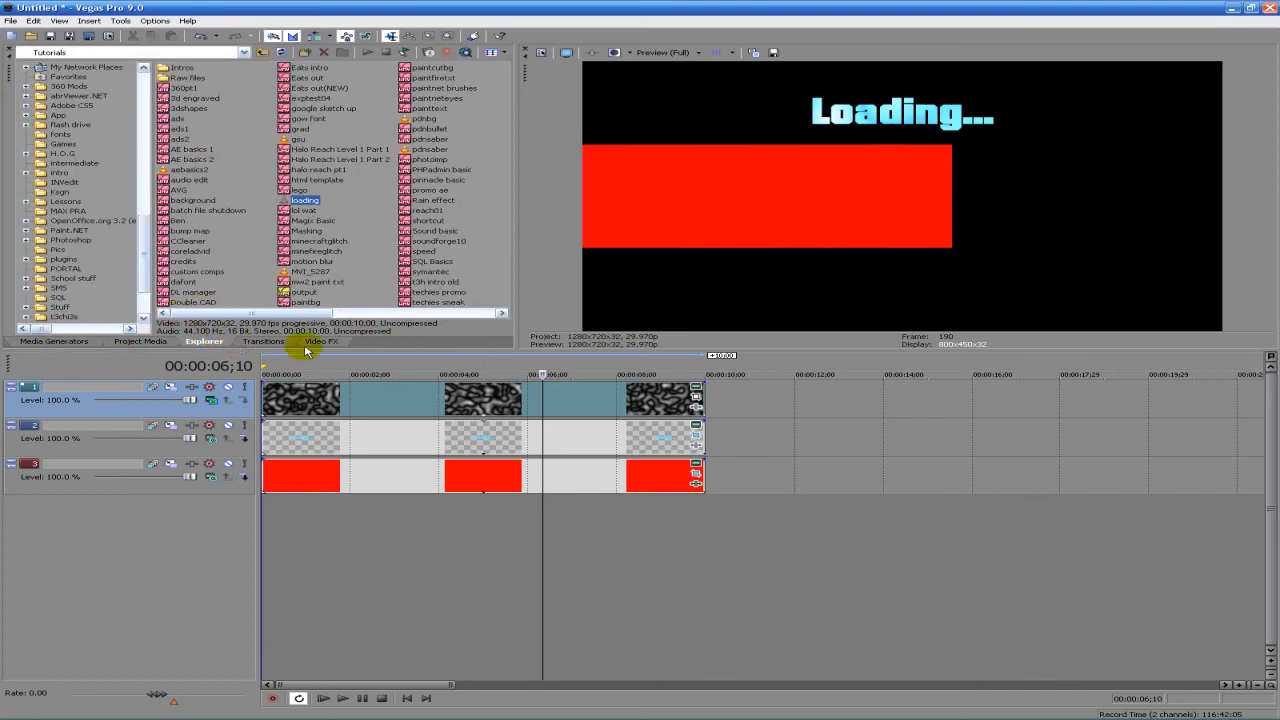
click(338, 342)
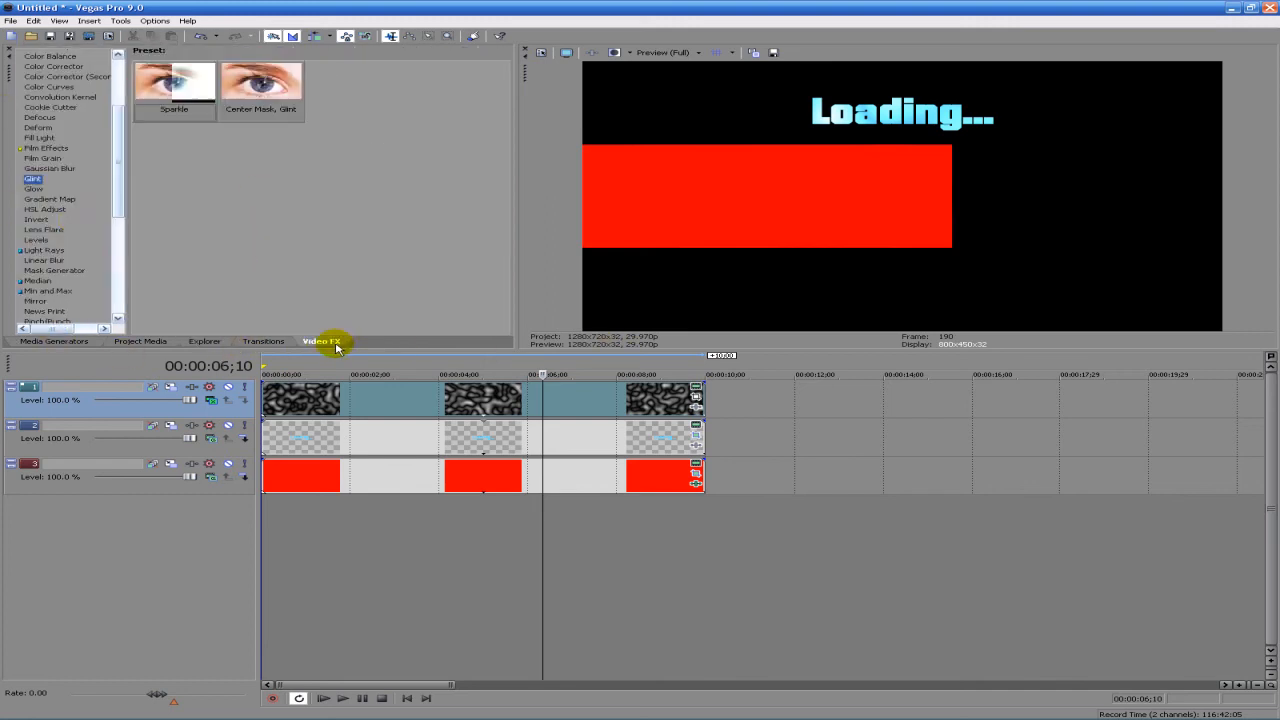
click(33, 189)
drag(182, 95, 681, 436)
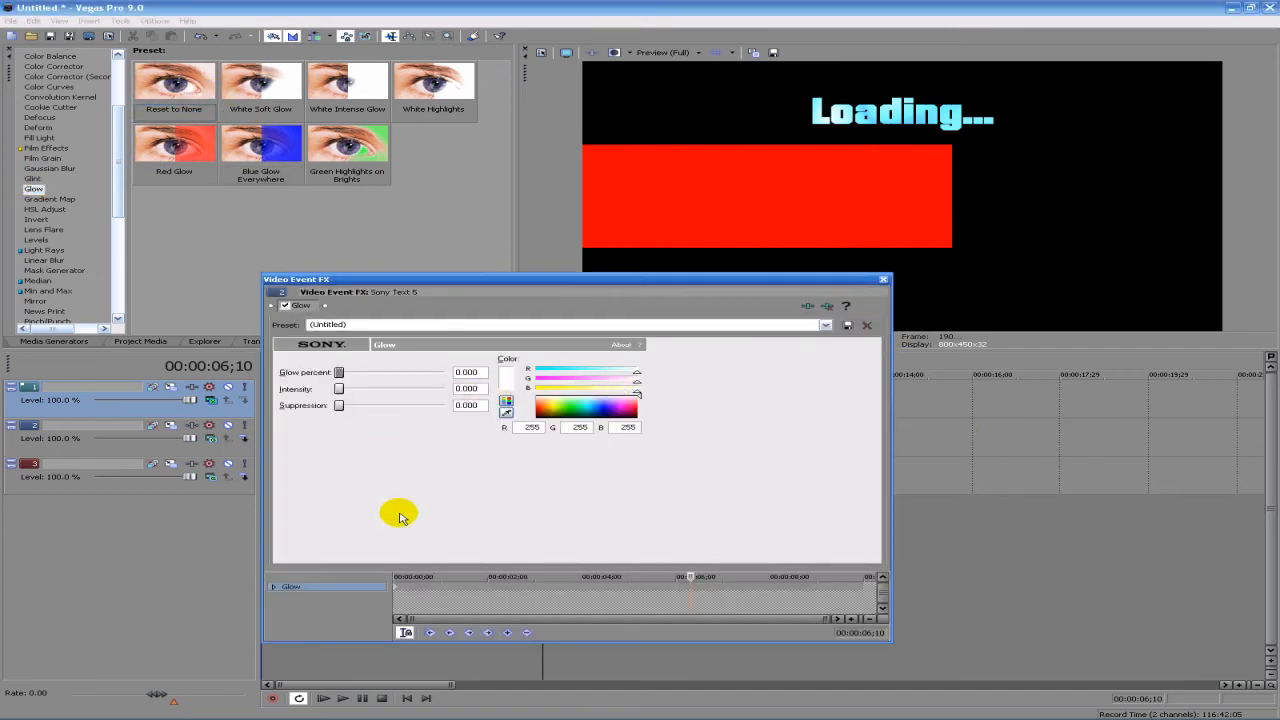
- At 00:00:00;00, set the text's Glow percent to 0.061, Intensity to 0.908 and color to RGB 0, 169, 215, and close the effect settings
drag(685, 576, 370, 580)
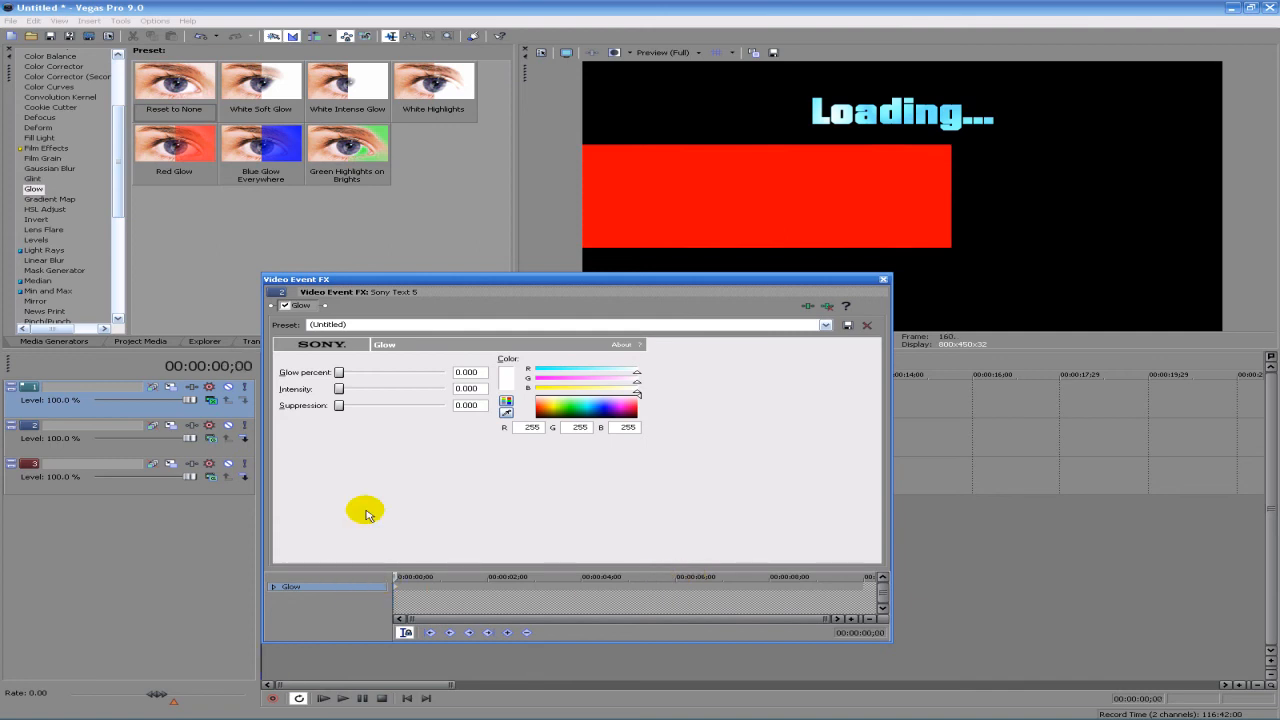
click(604, 411)
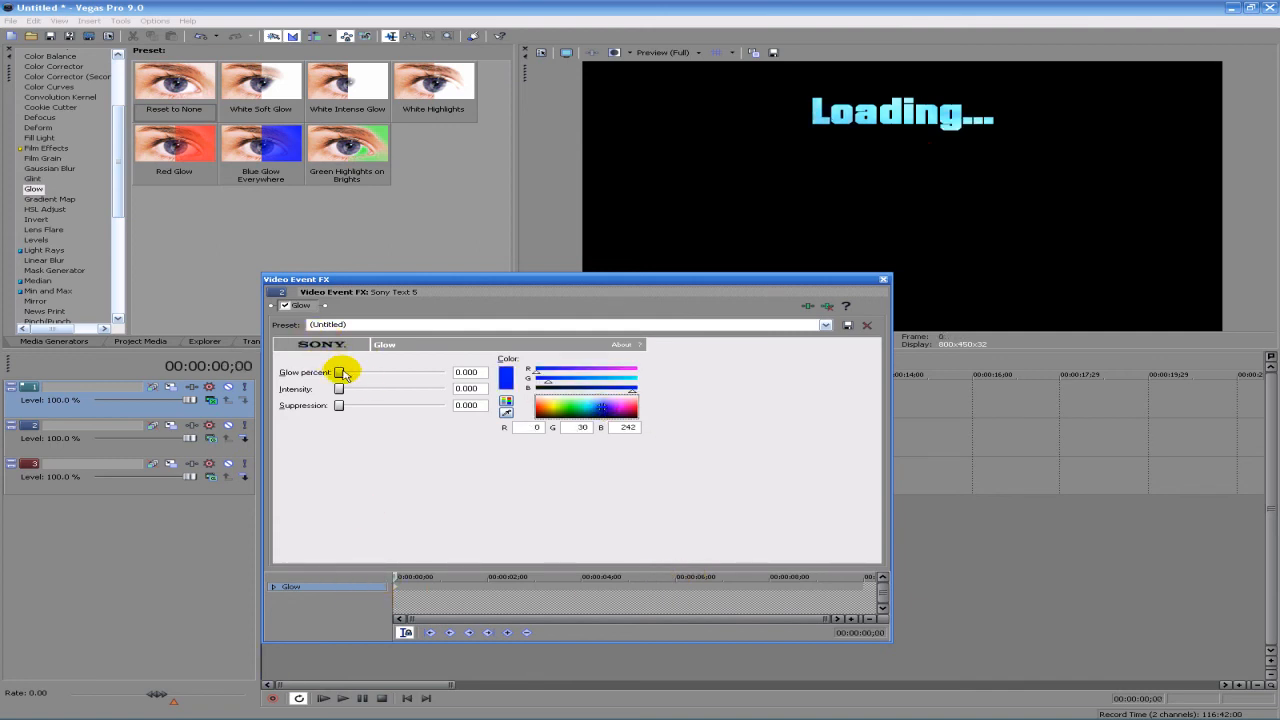
drag(345, 373, 350, 397)
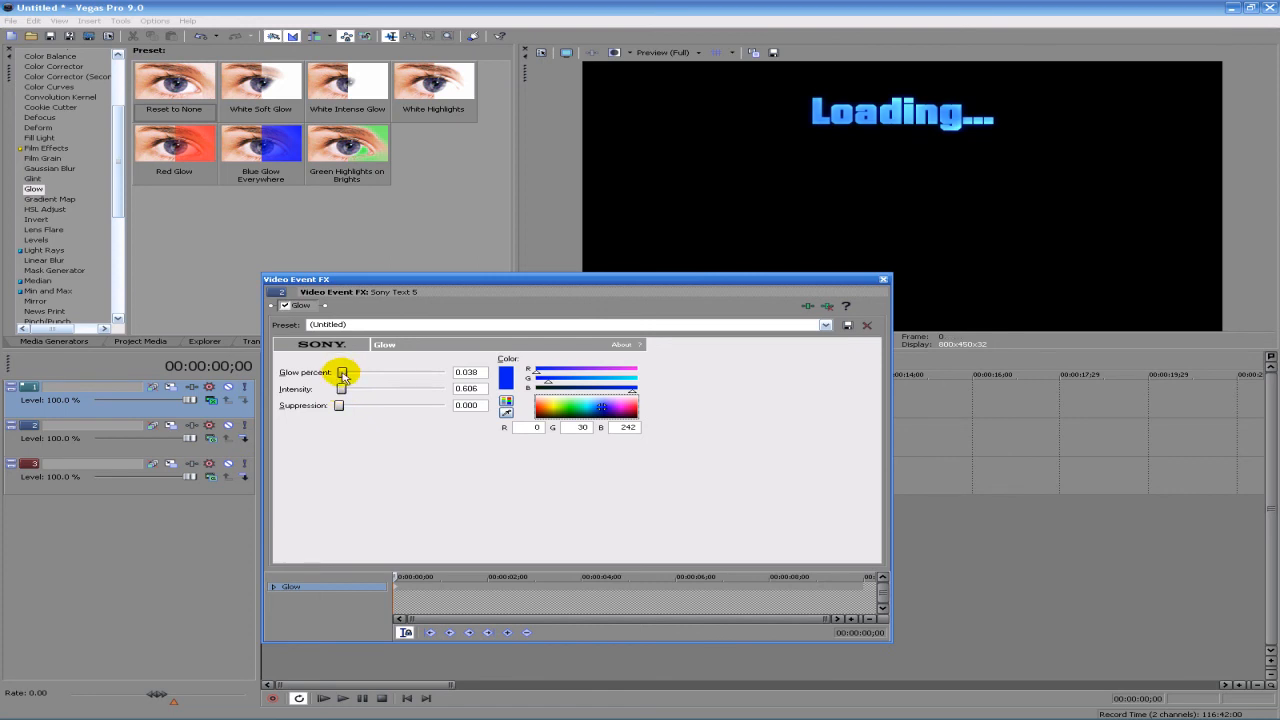
click(594, 408)
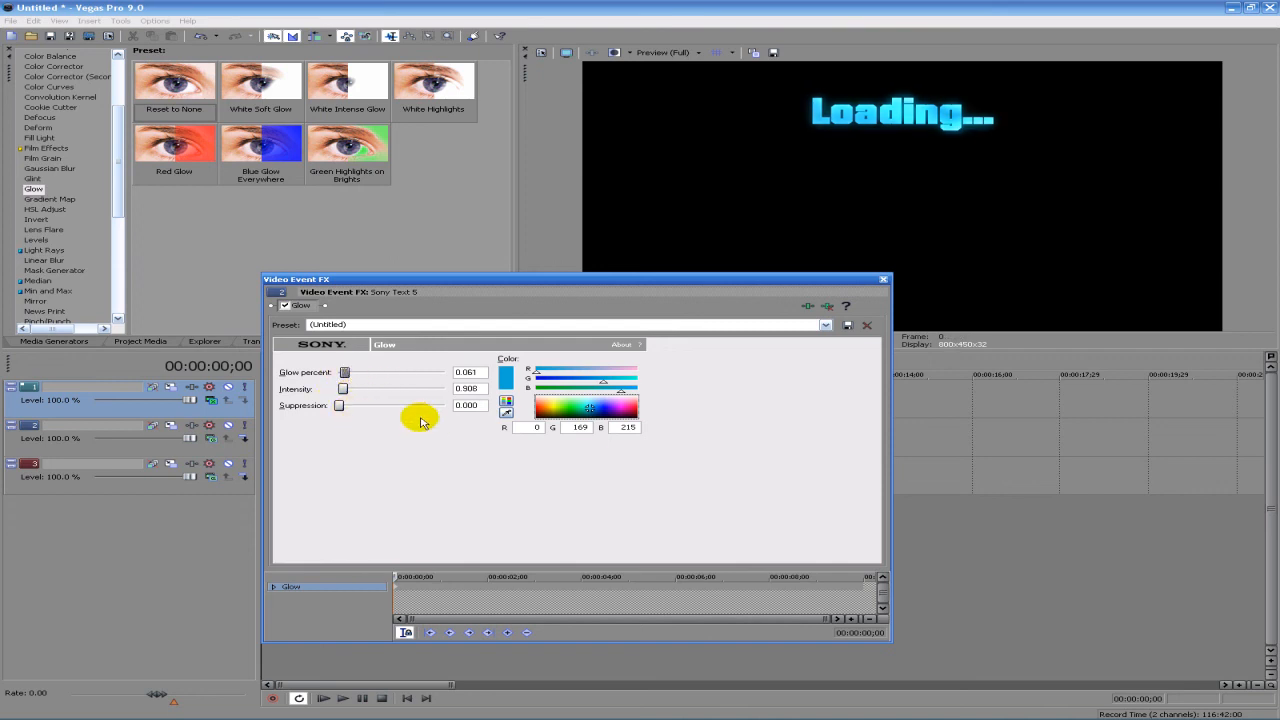
click(884, 280)
- Play the full loading bar animation from the start and stop playback
click(325, 698)
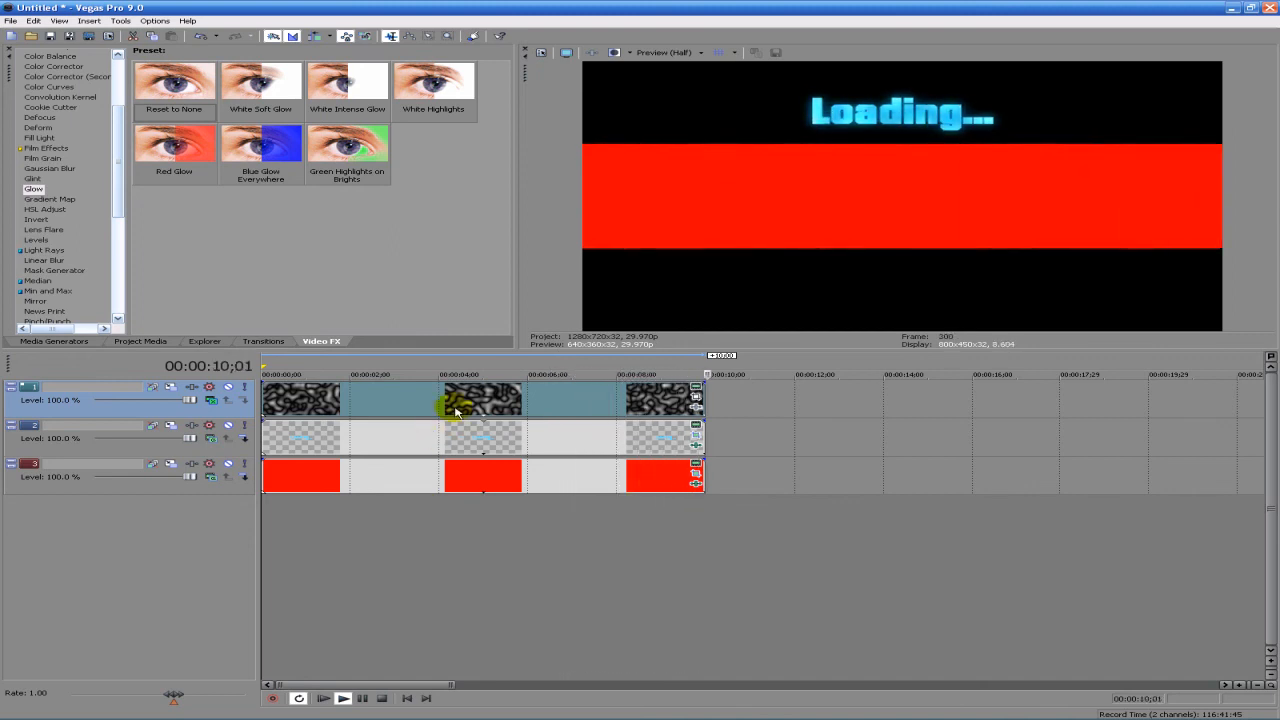
click(382, 698)
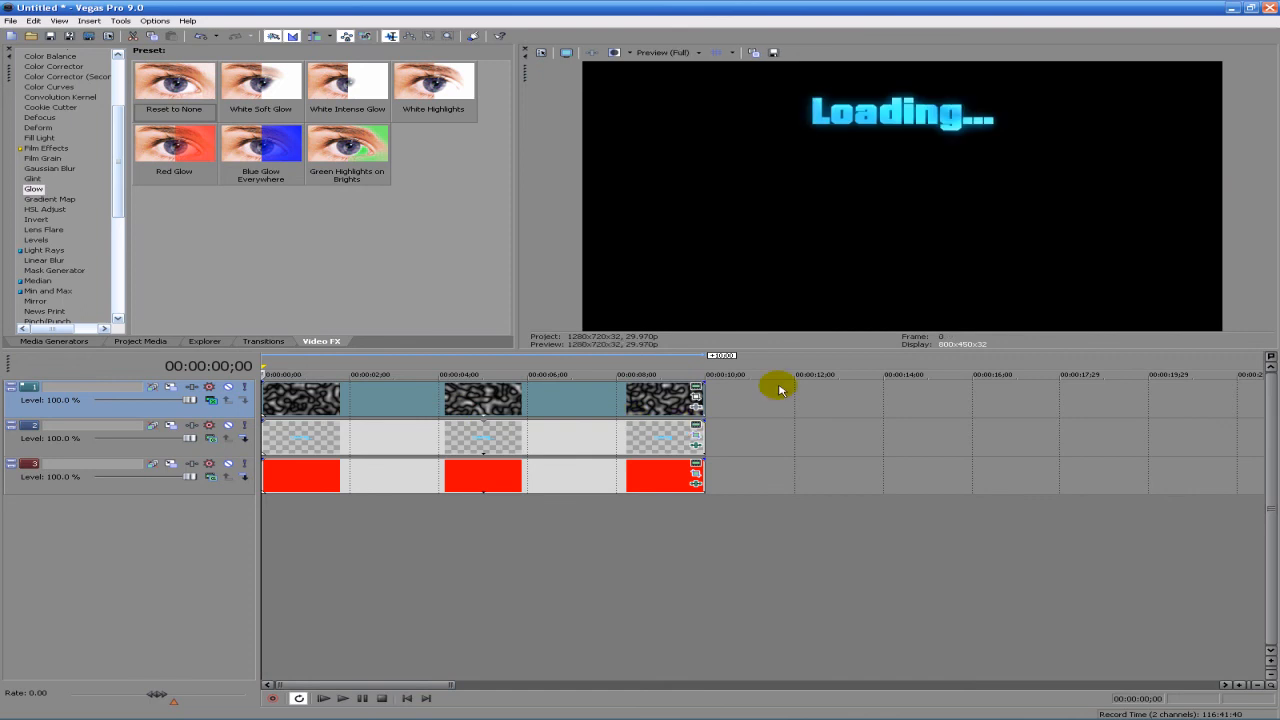